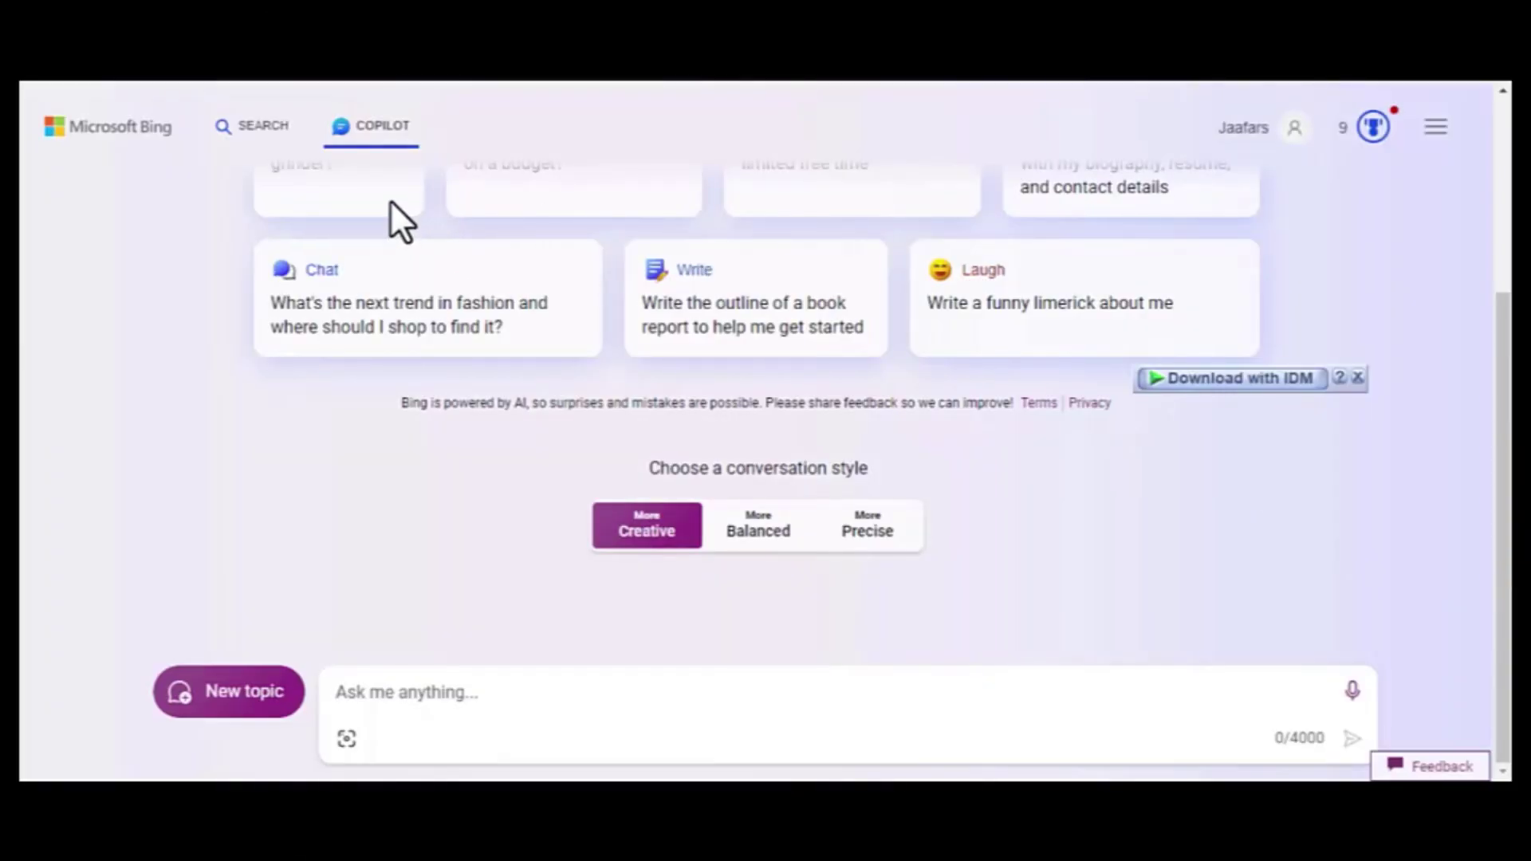
# - Scroll through the four generated YouTube studio images in Bing Copilot
pyautogui.scroll(3, 558, 383)
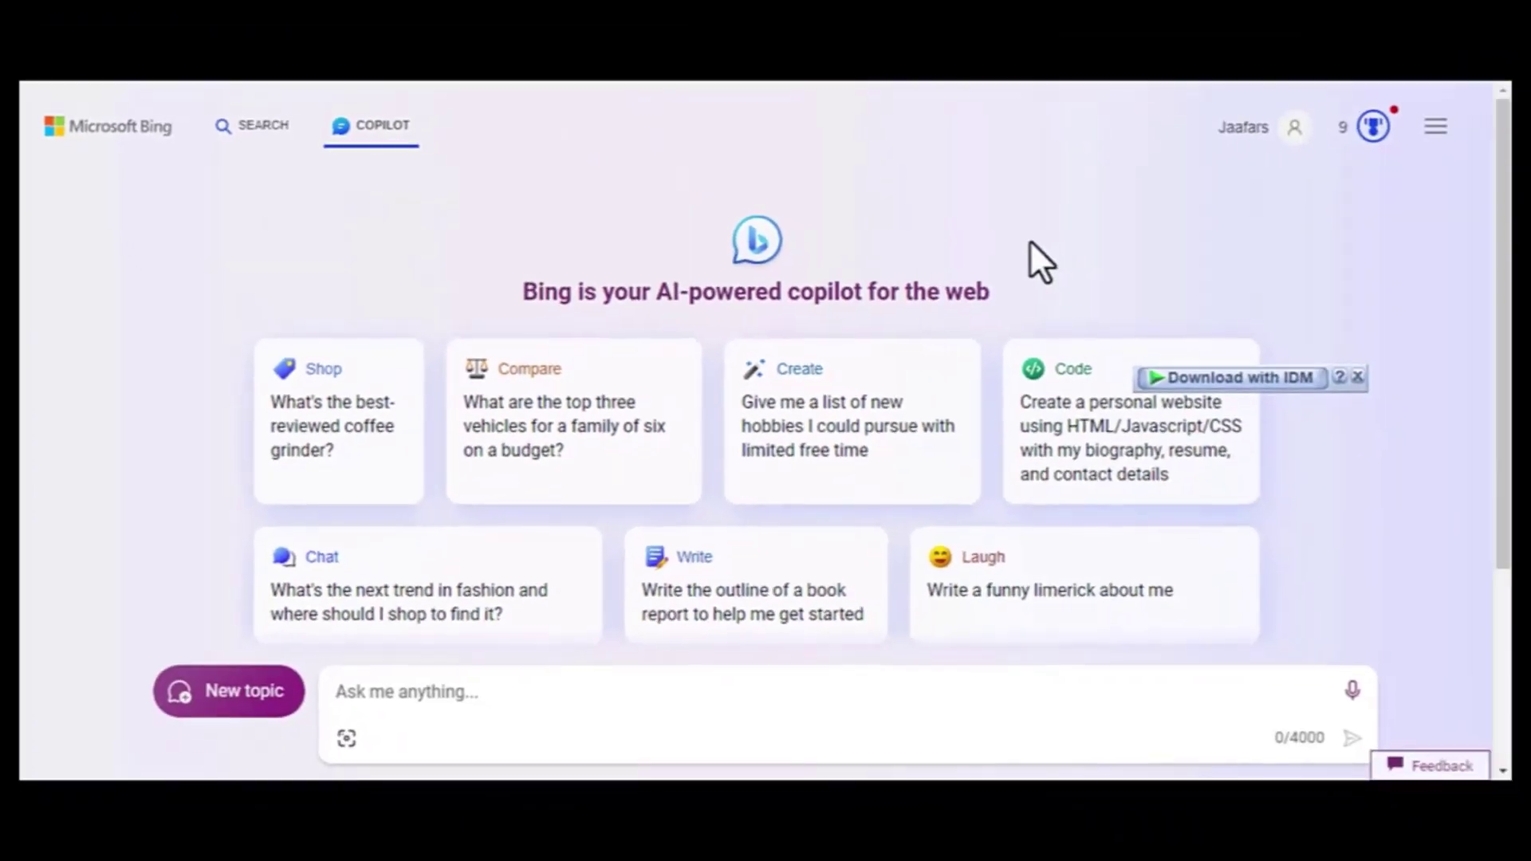
pyautogui.scroll(-1, 1101, 263)
pyautogui.scroll(-2, 1360, 379)
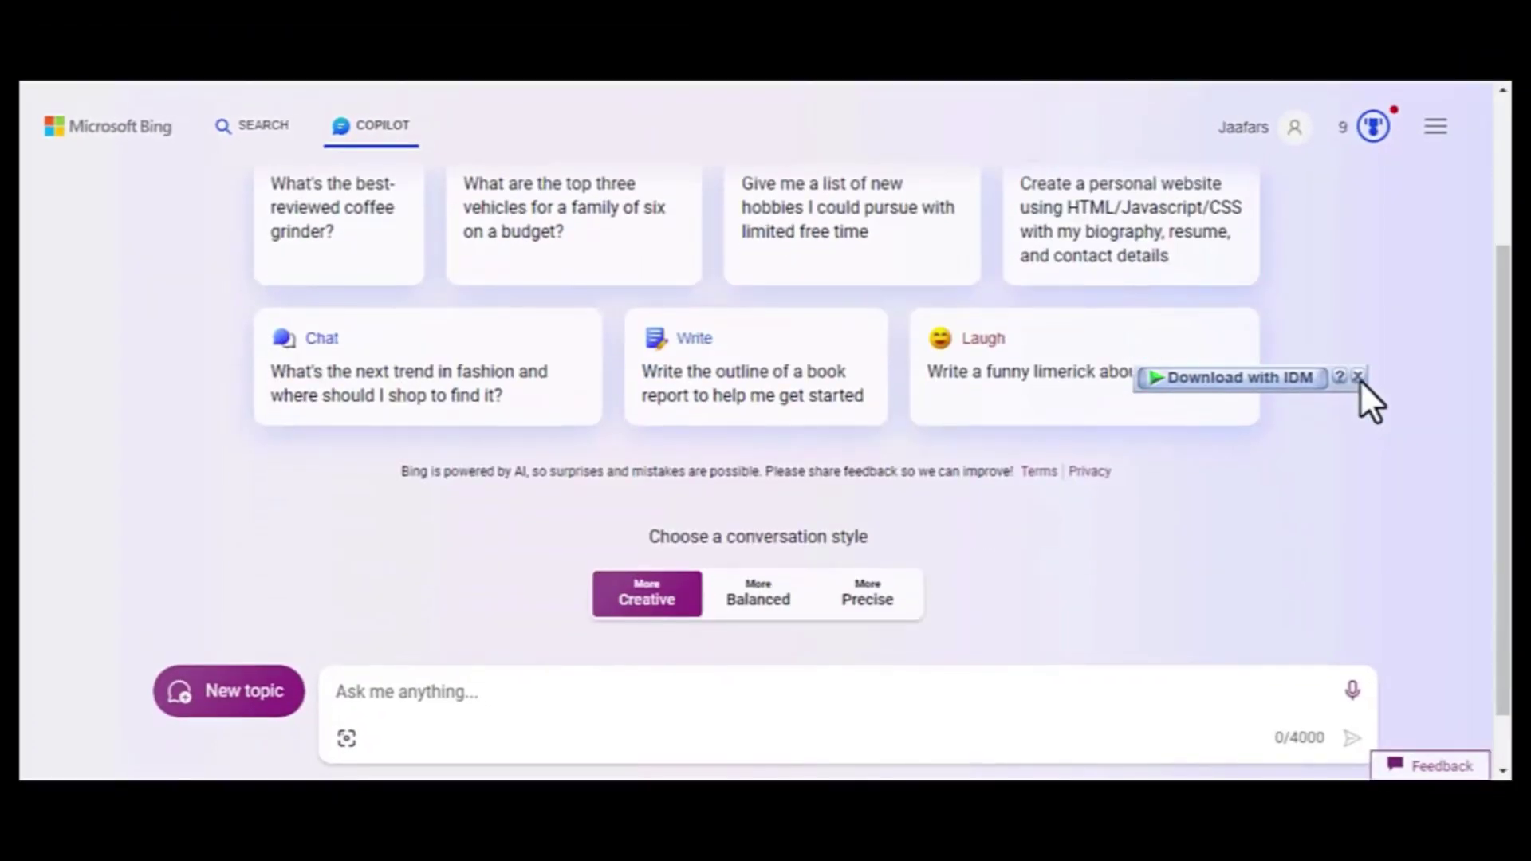
pyautogui.scroll(-1, 1360, 380)
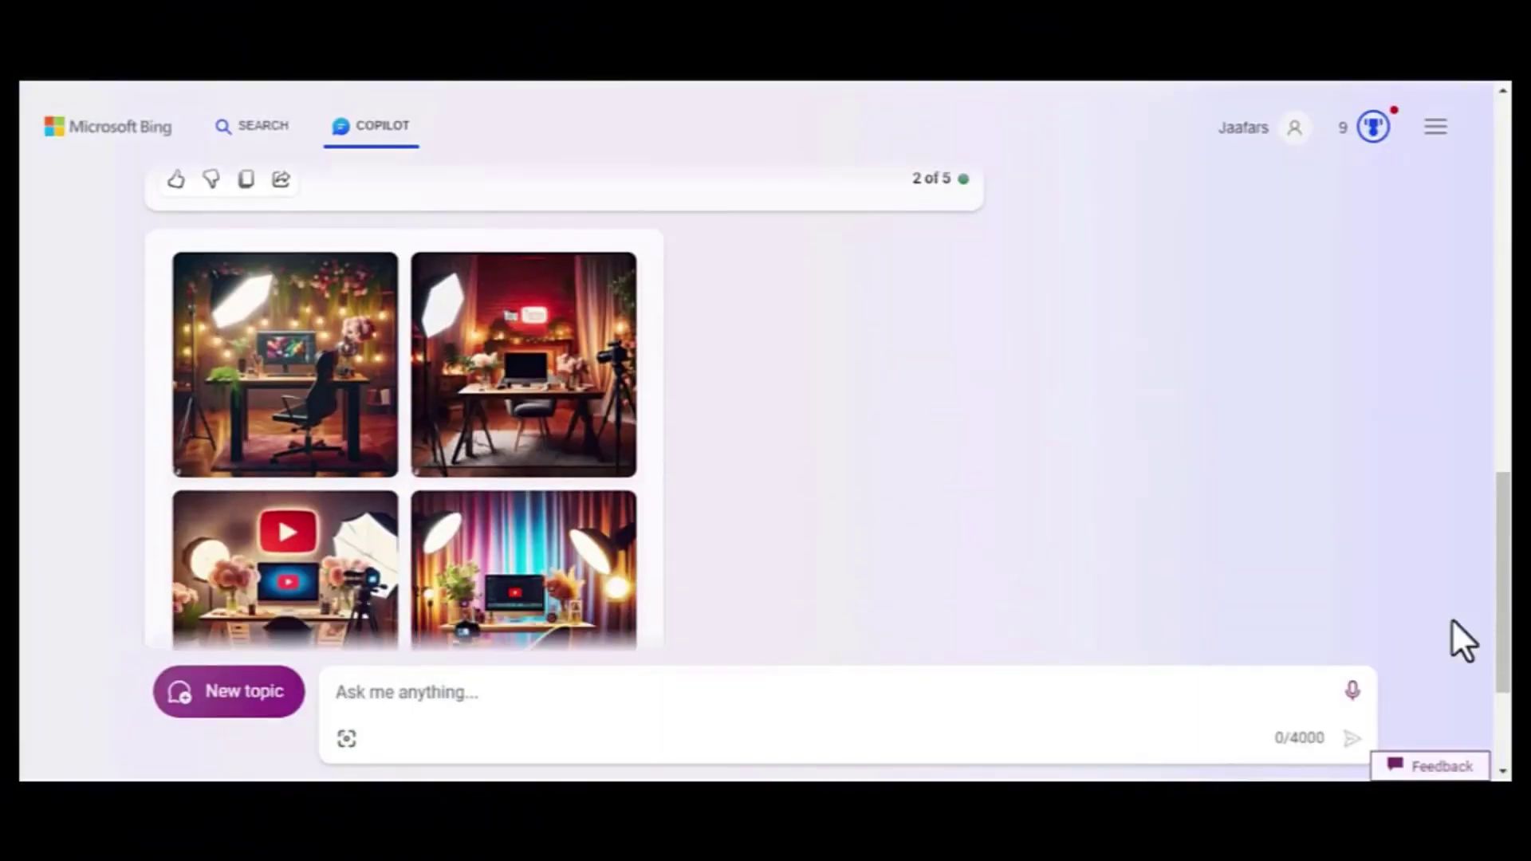
# - Compare the generated images in the viewer and settle on the red-brick YouTube studio image
pyautogui.click(558, 442)
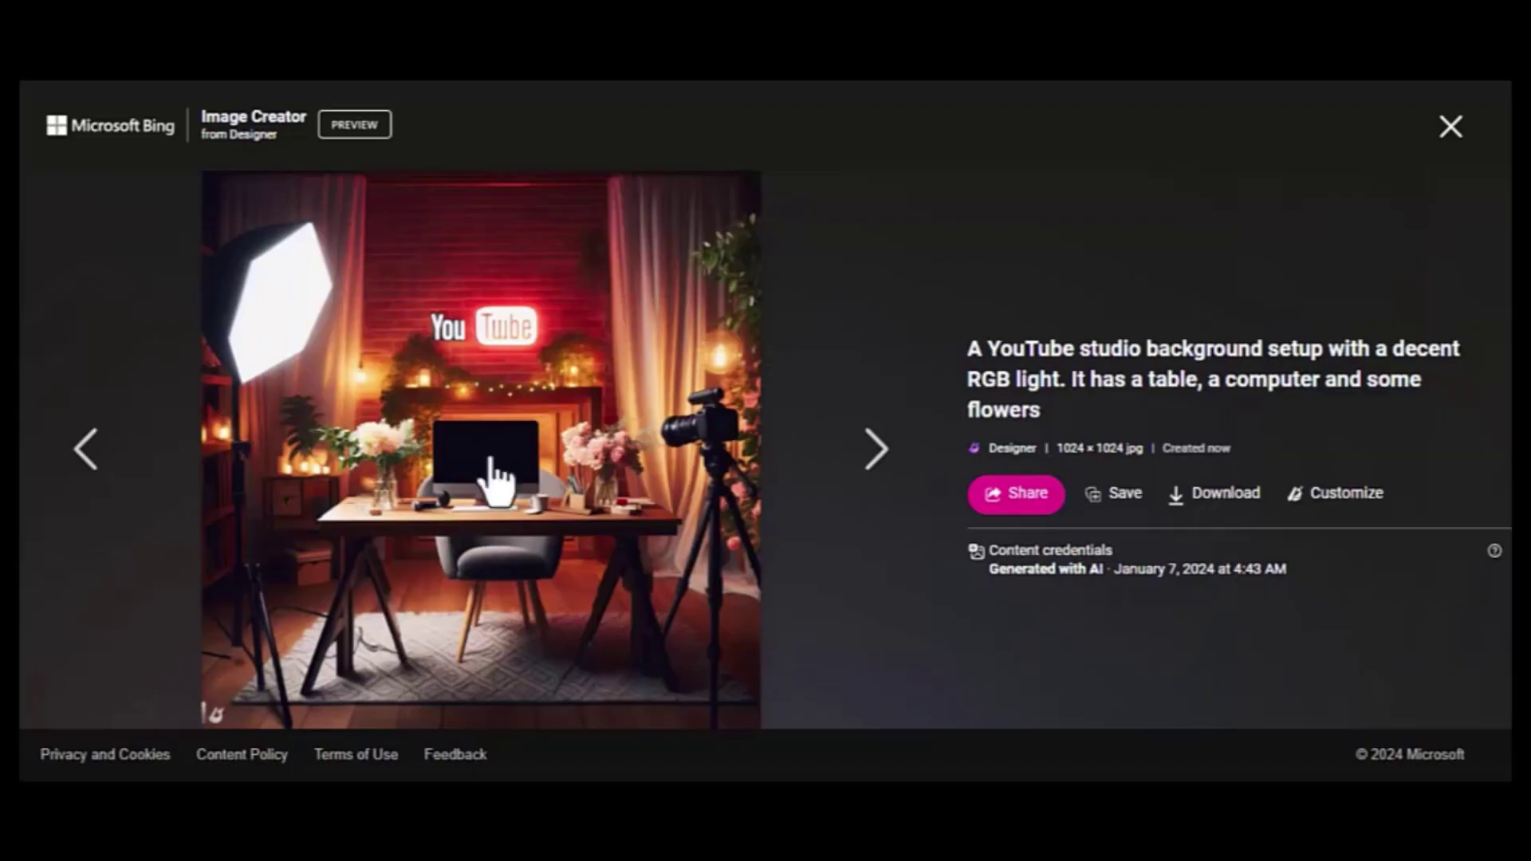
pyautogui.click(88, 462)
pyautogui.click(845, 467)
pyautogui.click(845, 462)
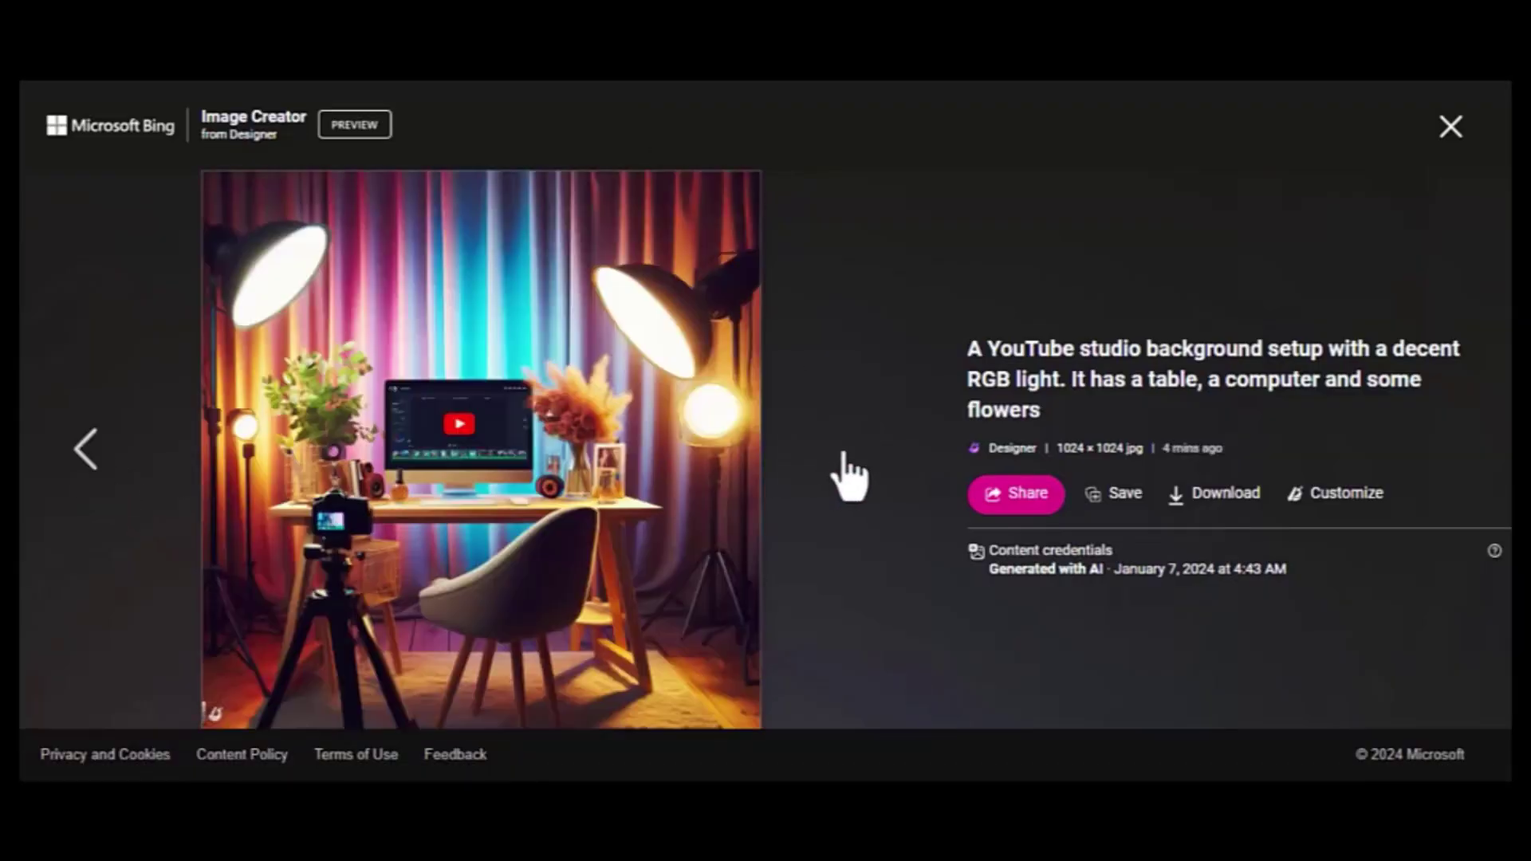
pyautogui.press('Left')
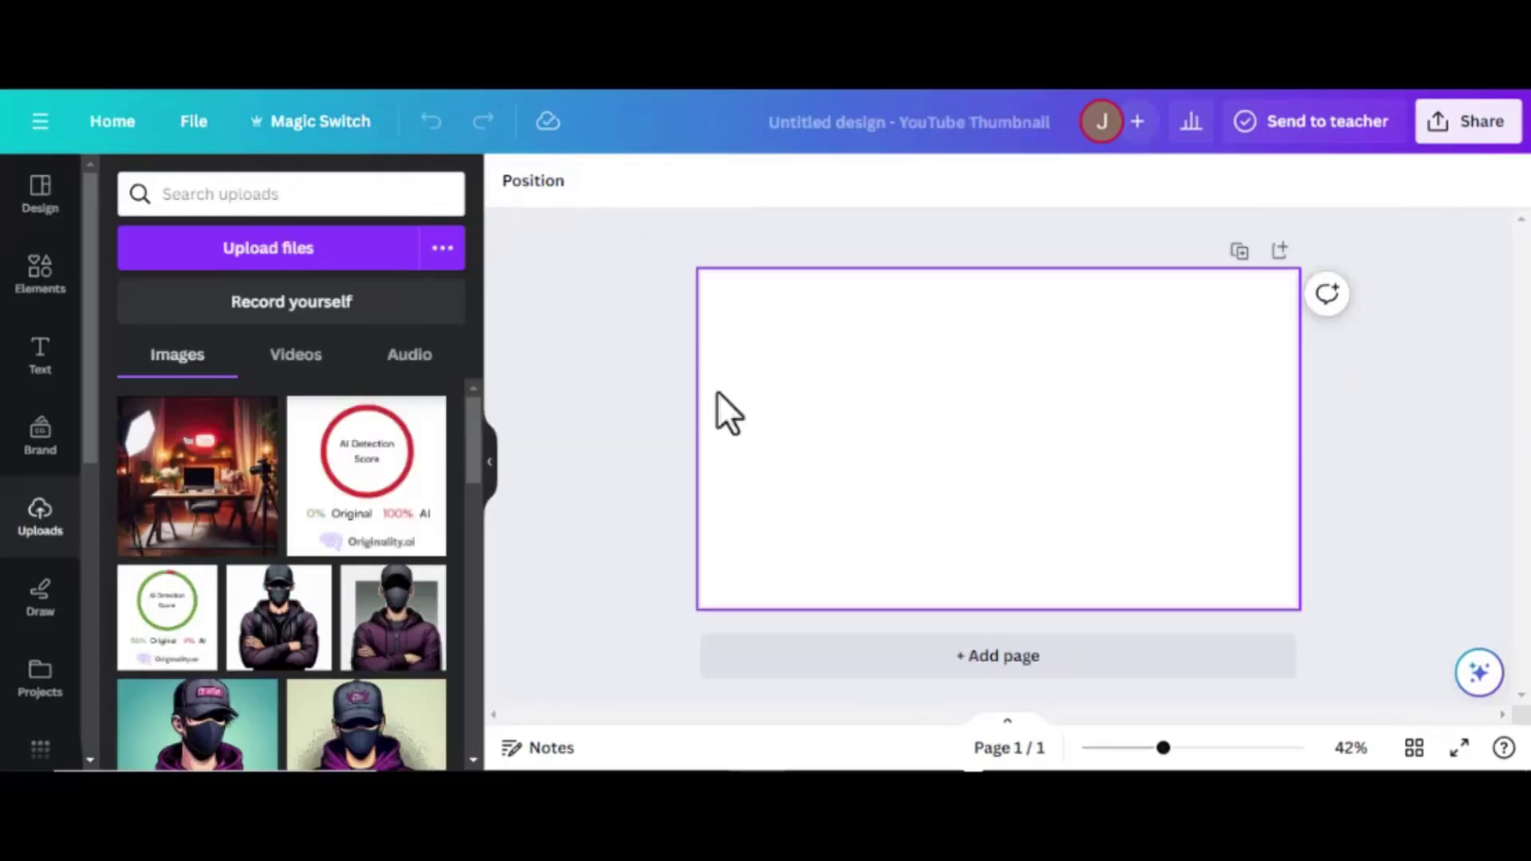
# - Drop the uploaded studio image onto the thumbnail, crop and reposition it, then stretch it to cover the page
pyautogui.moveTo(195, 506); pyautogui.dragTo(291, 478)
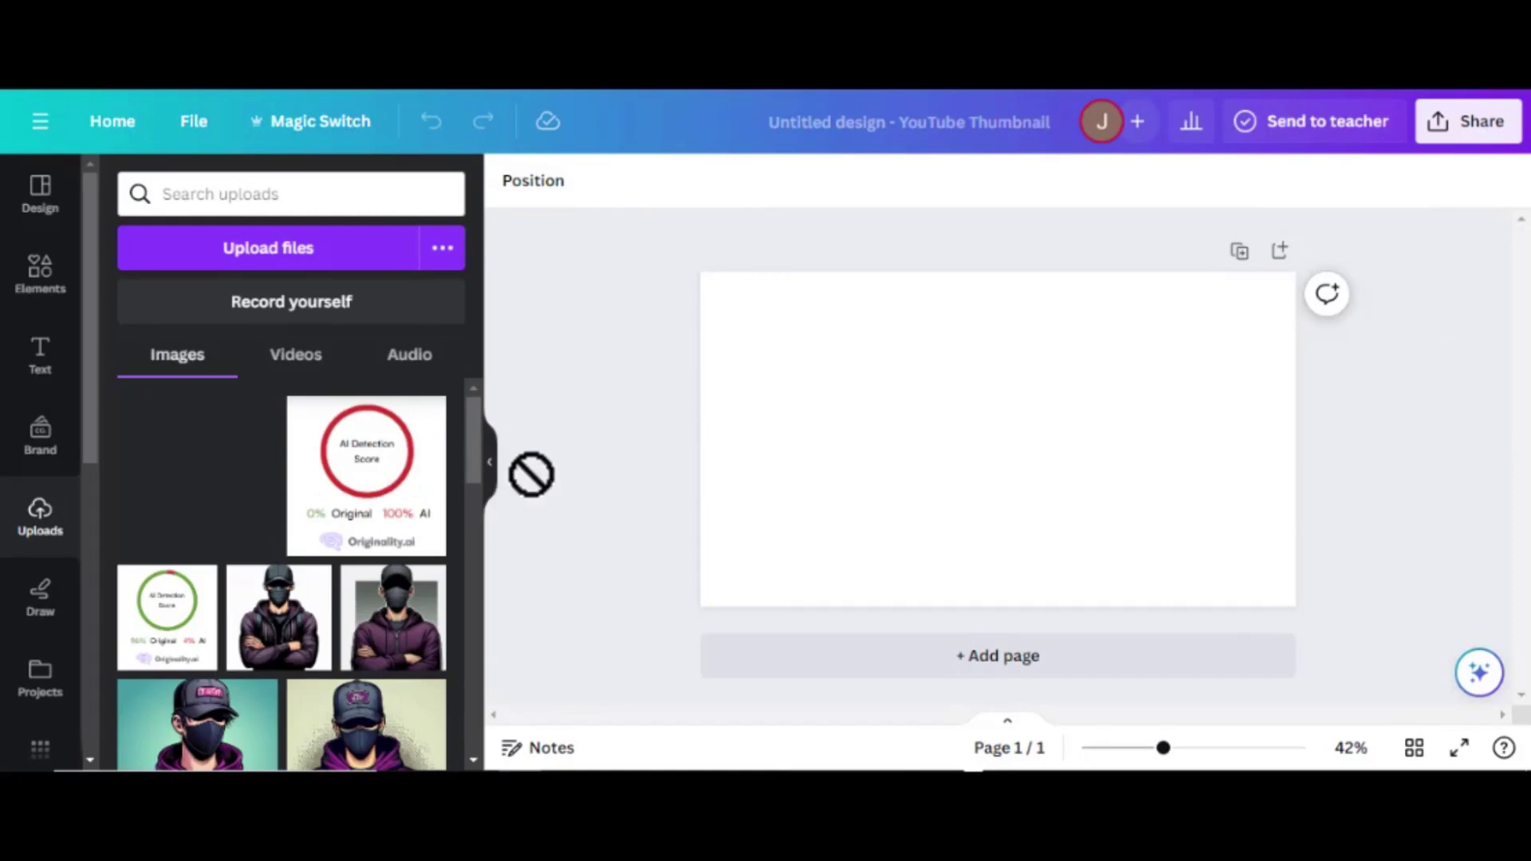
pyautogui.moveTo(735, 462)
pyautogui.mouseDown()
pyautogui.moveTo(768, 471)
pyautogui.moveTo(753, 443)
pyautogui.mouseUp()
pyautogui.rightClick(969, 472)
pyautogui.doubleClick(933, 444)
pyautogui.moveTo(933, 444); pyautogui.dragTo(970, 437)
pyautogui.click(447, 728)
pyautogui.moveTo(1166, 748); pyautogui.dragTo(1180, 750)
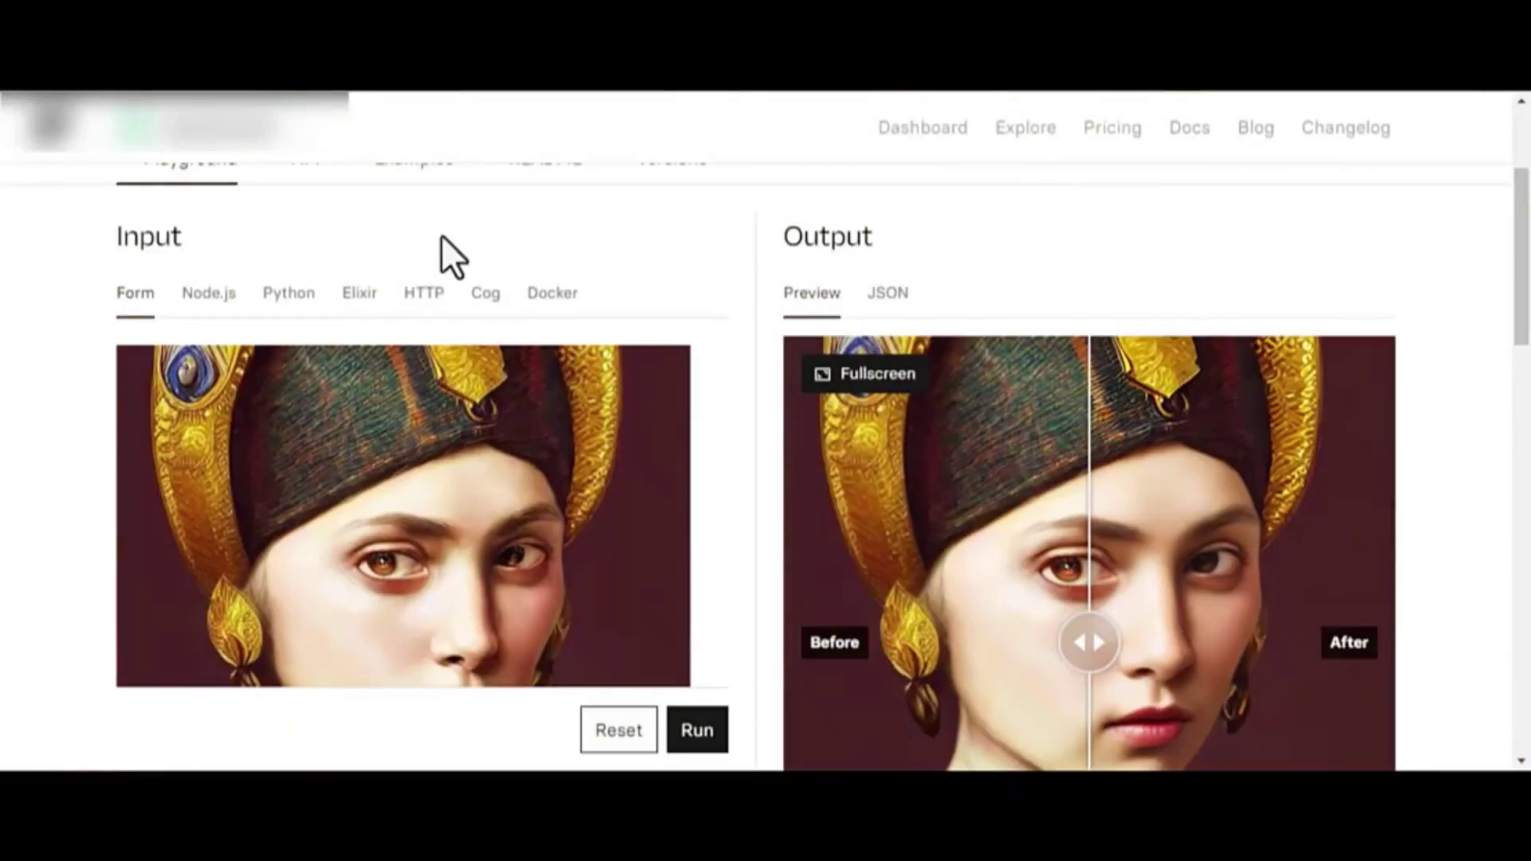
# - Run GFPGAN on the studio image and compare original and enhanced versions with the Before/After slider
pyautogui.scroll(-8, 1490, 389)
pyautogui.scroll(12, 1490, 389)
pyautogui.scroll(-7, 519, 307)
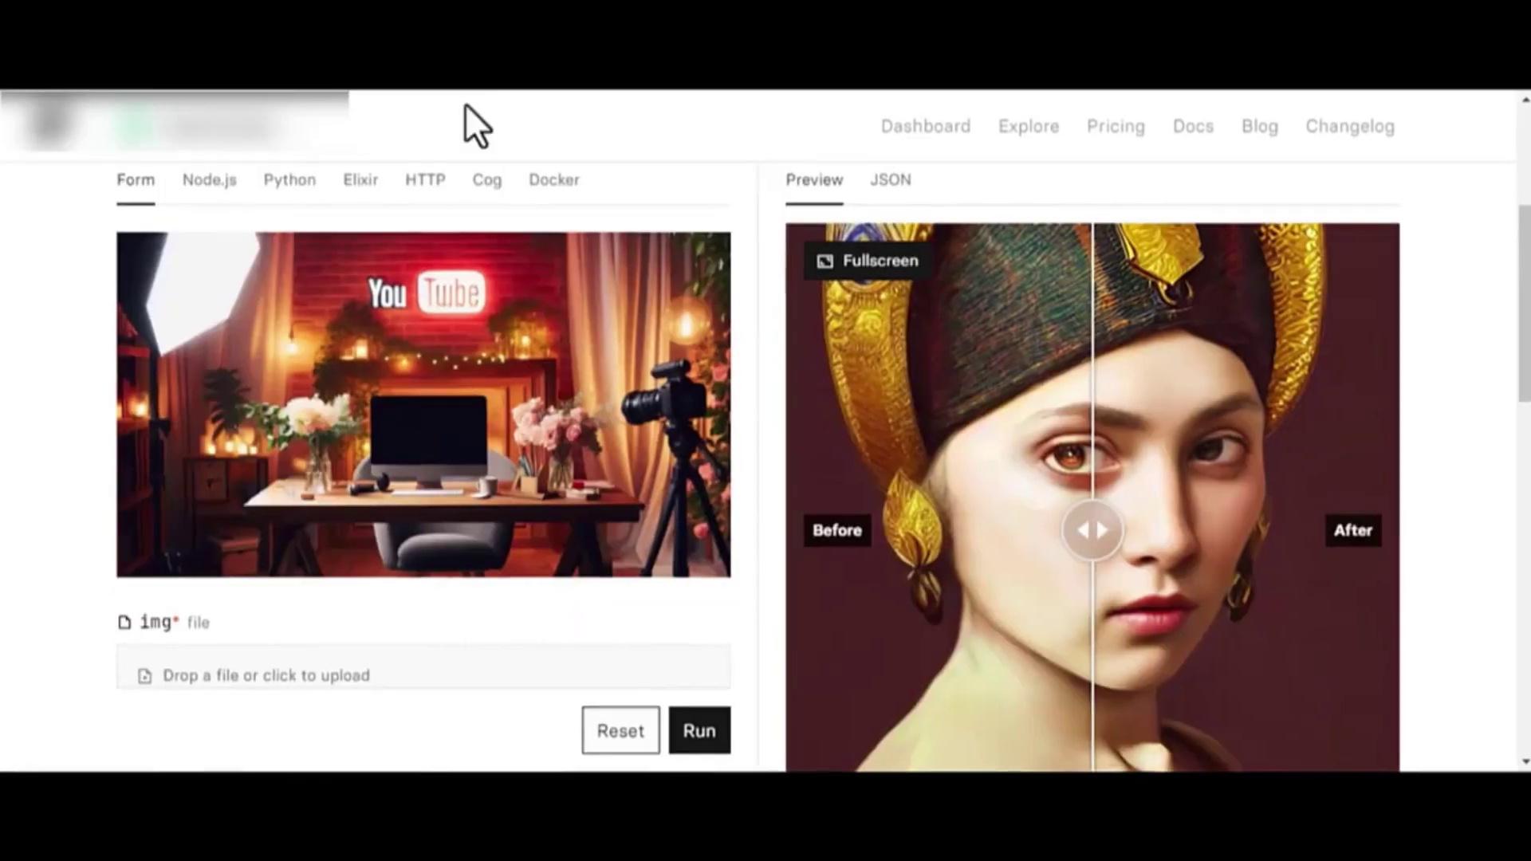
pyautogui.click(699, 731)
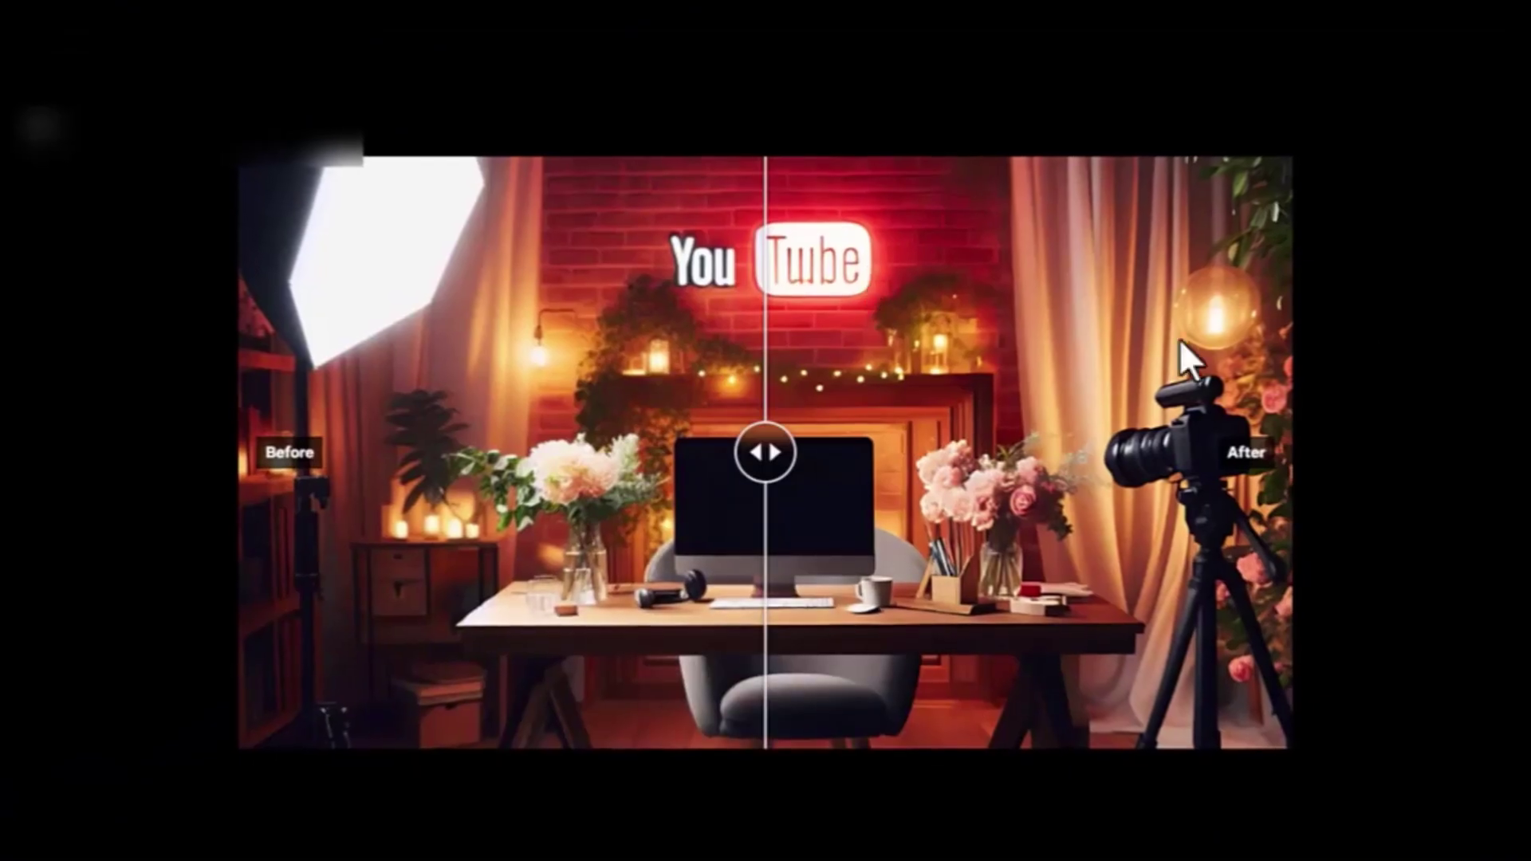
pyautogui.moveTo(762, 452)
pyautogui.mouseDown()
pyautogui.moveTo(212, 455)
pyautogui.moveTo(762, 452)
pyautogui.mouseUp()
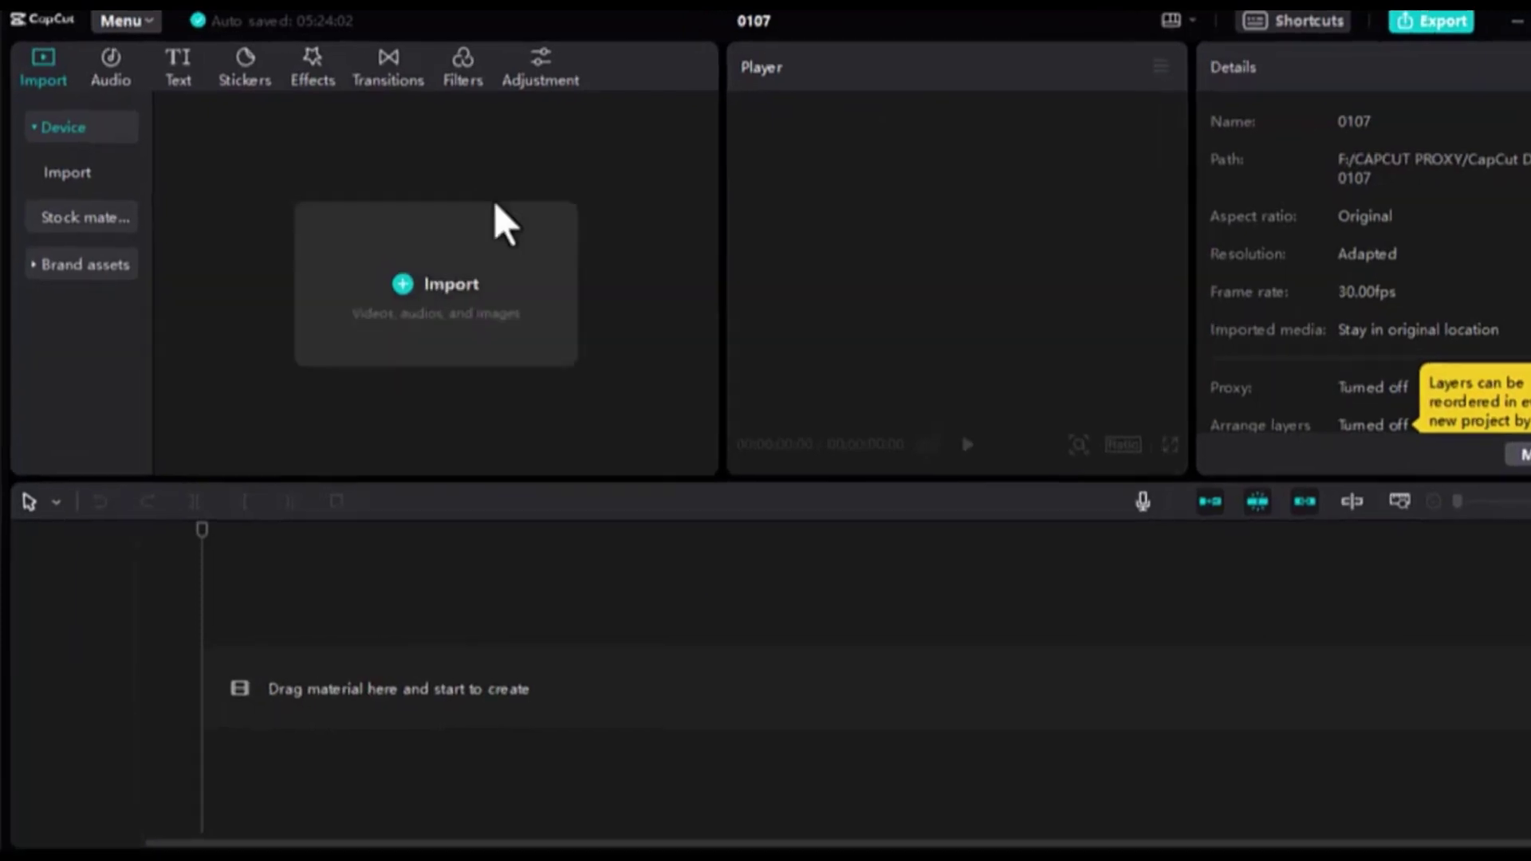
# - Import the studio PNG and heygen.mp4, then place heygen.mp4 on the timeline
pyautogui.click(479, 211)
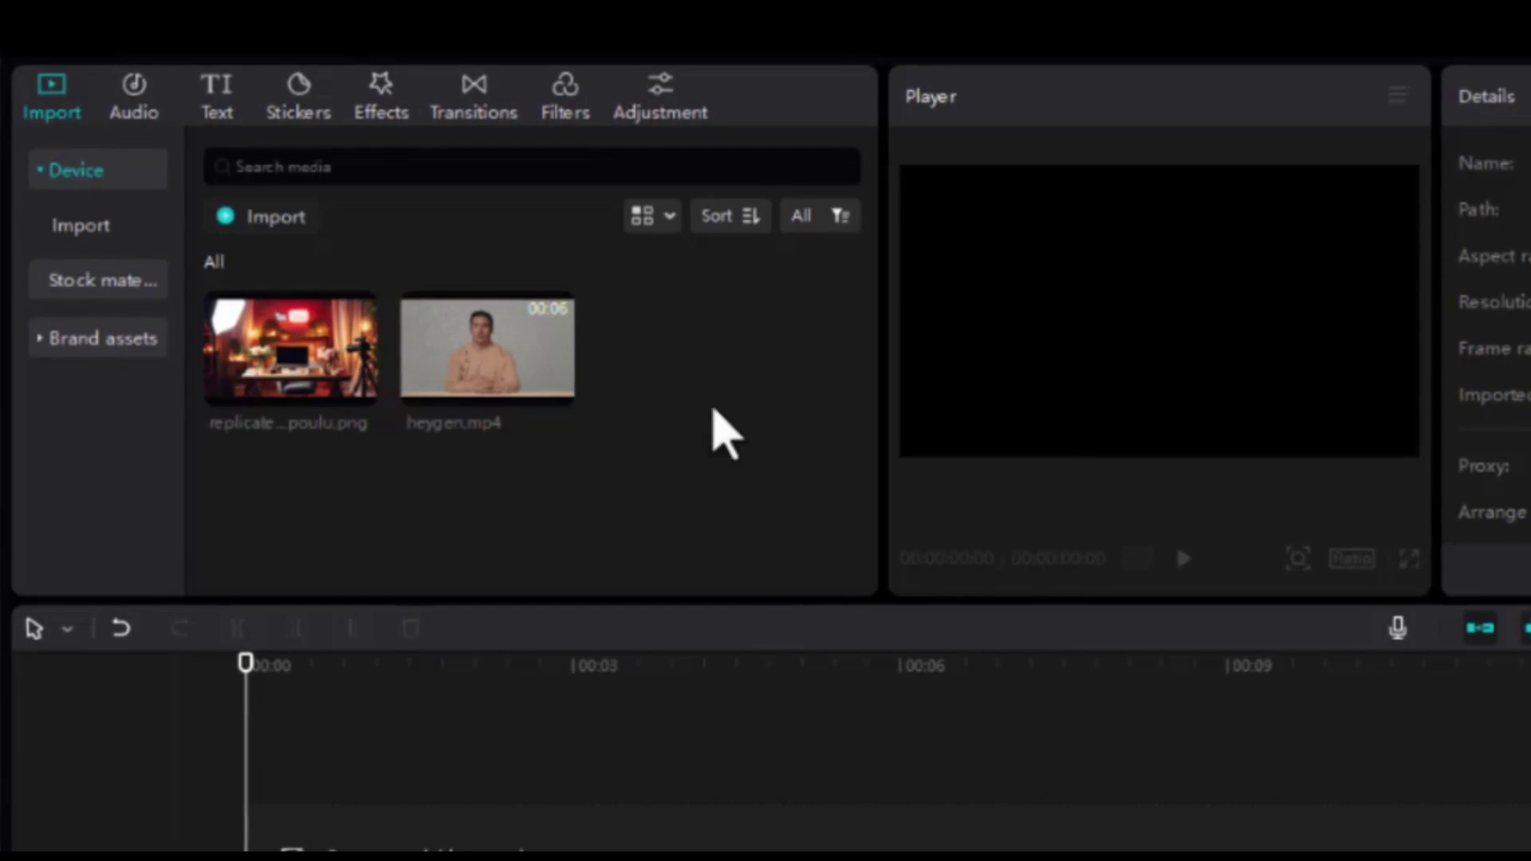
pyautogui.moveTo(486, 347); pyautogui.dragTo(290, 857)
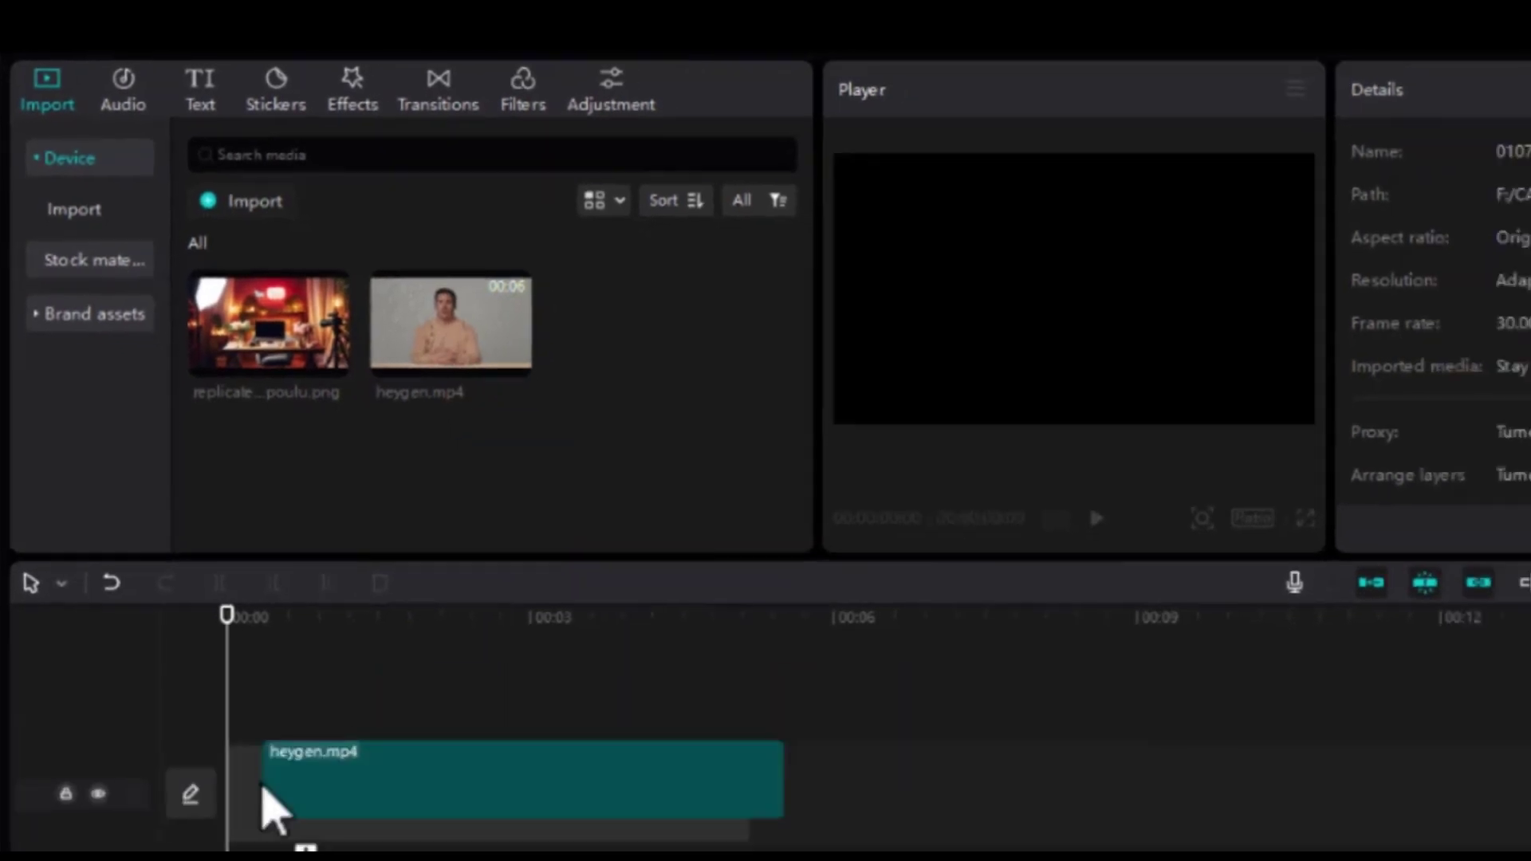
pyautogui.click(323, 791)
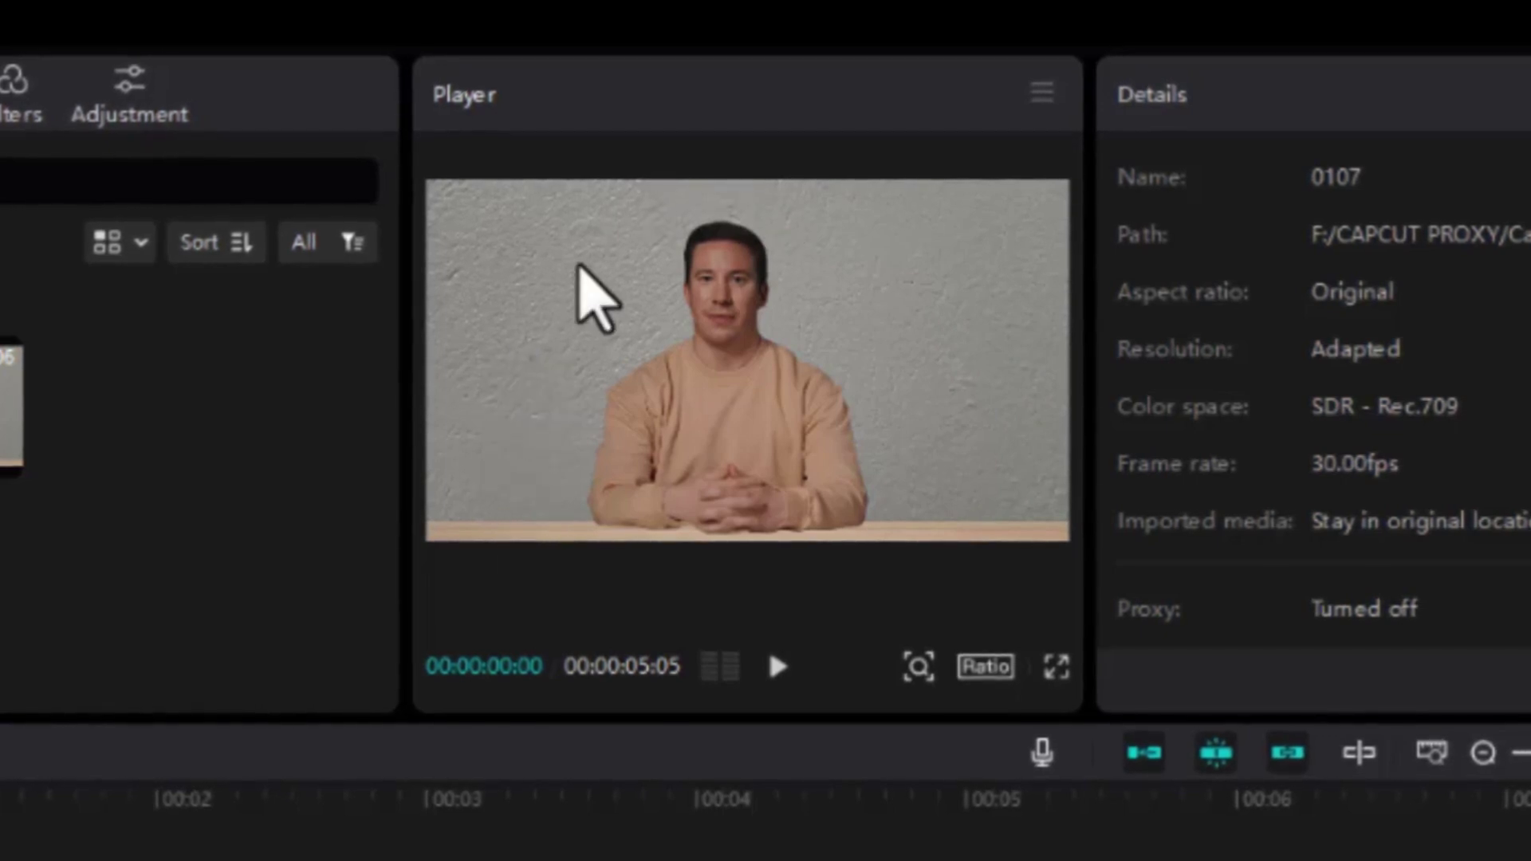
# - Apply Remove BG with Auto removal to the heygen.mp4 clip
pyautogui.click(586, 295)
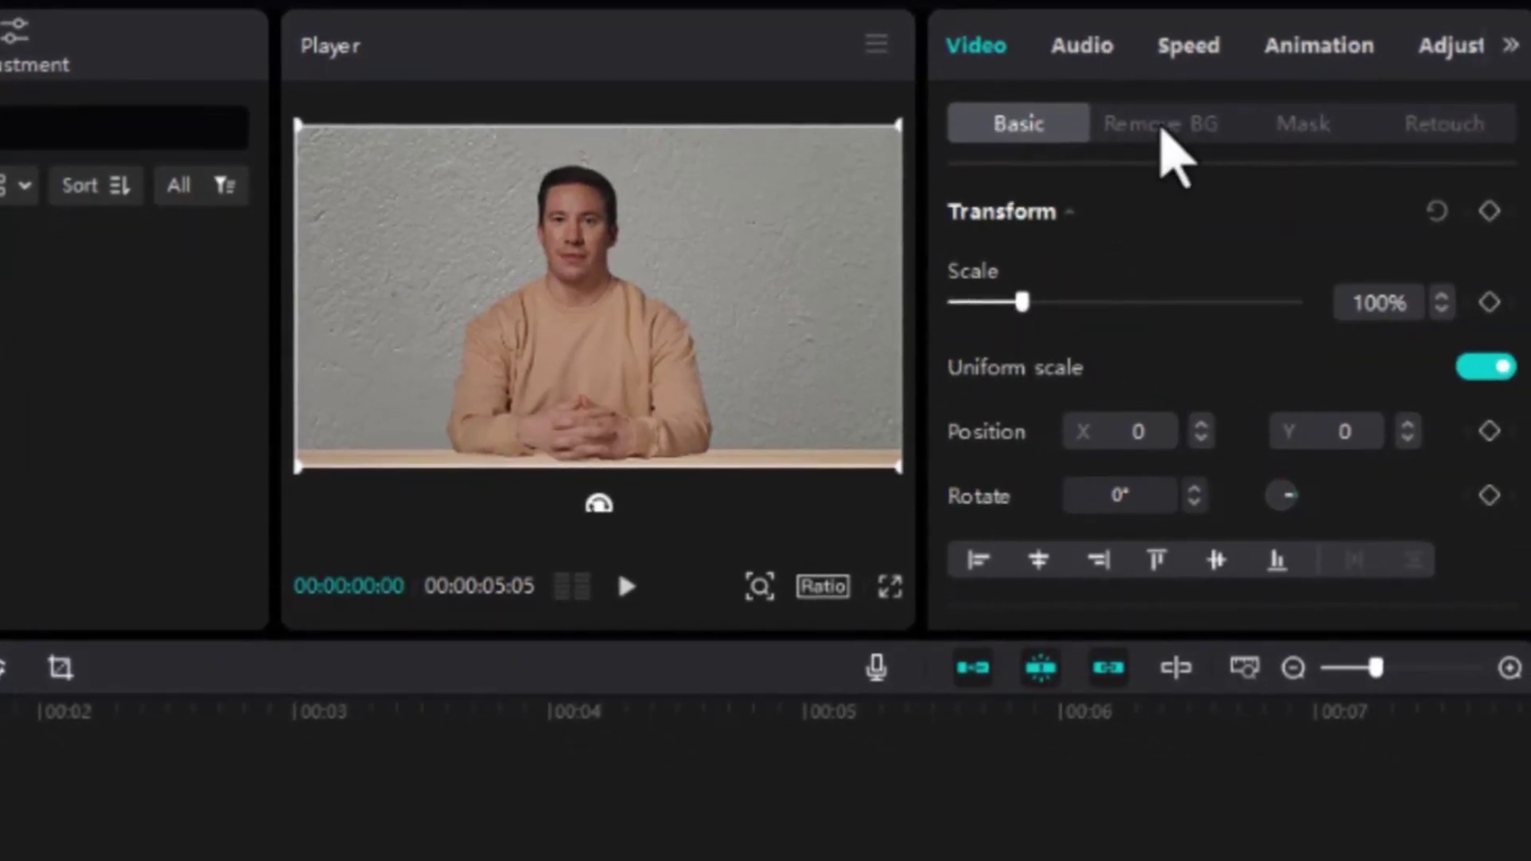
pyautogui.click(1208, 136)
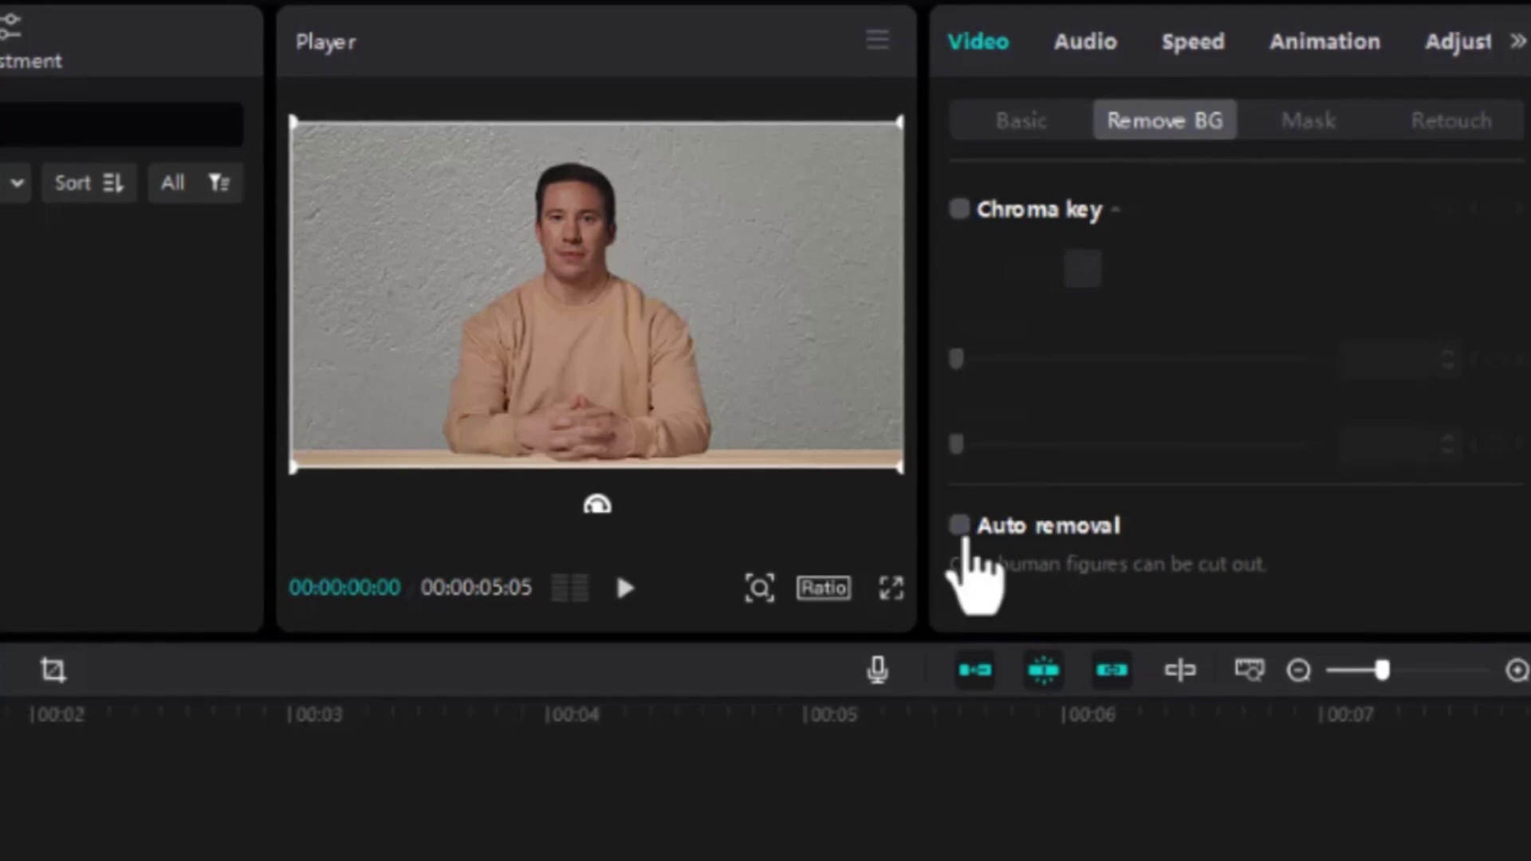
pyautogui.click(960, 528)
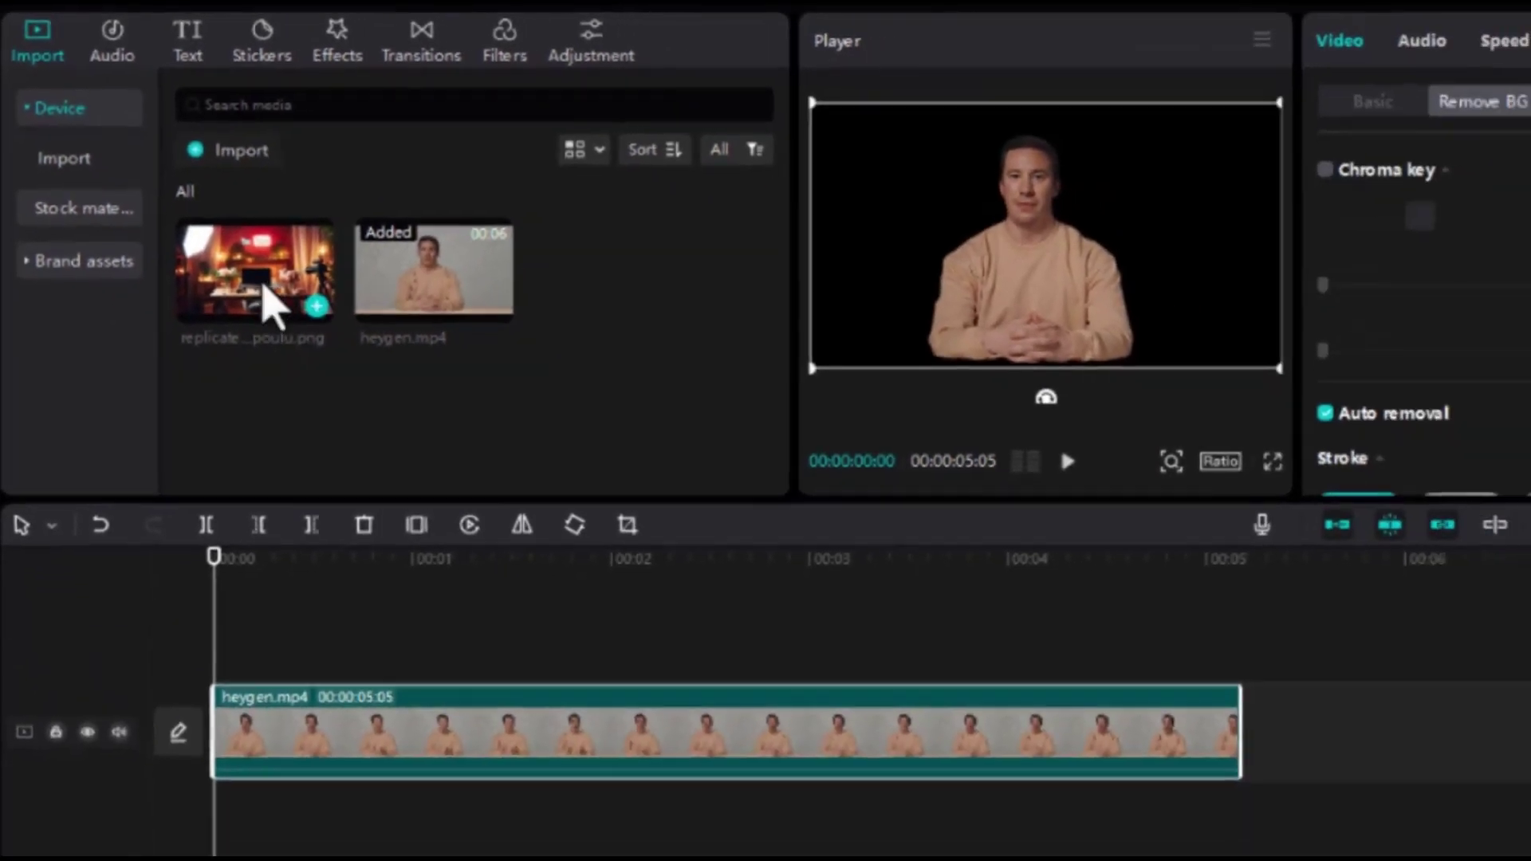
# - Put the replicate PNG on a track above heygen.mp4, extended to 00:00:05:05
pyautogui.moveTo(347, 366); pyautogui.dragTo(302, 827)
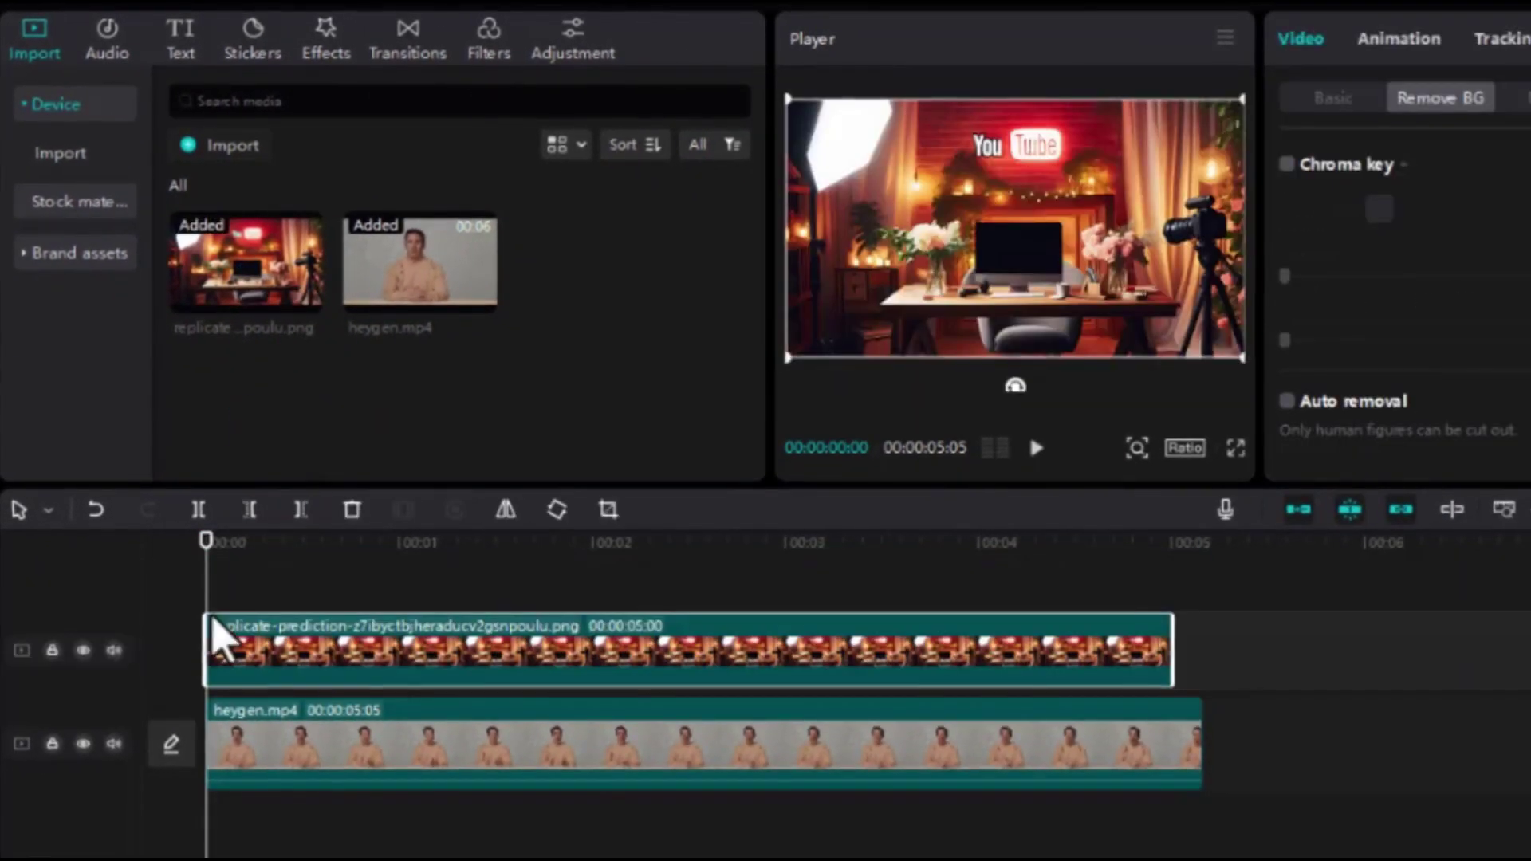
pyautogui.moveTo(1175, 650); pyautogui.dragTo(1208, 650)
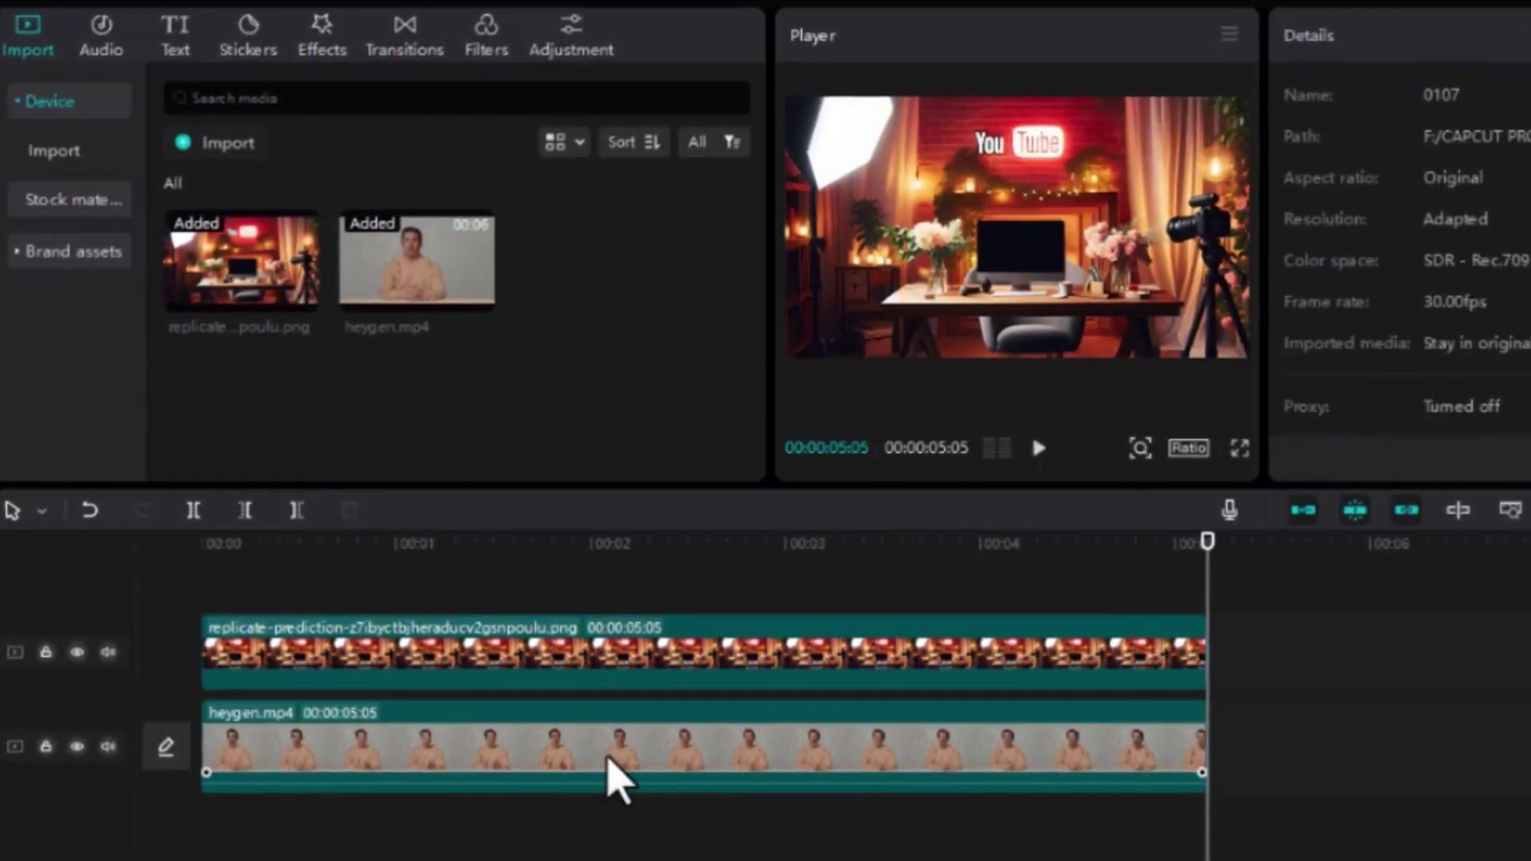
pyautogui.click(610, 778)
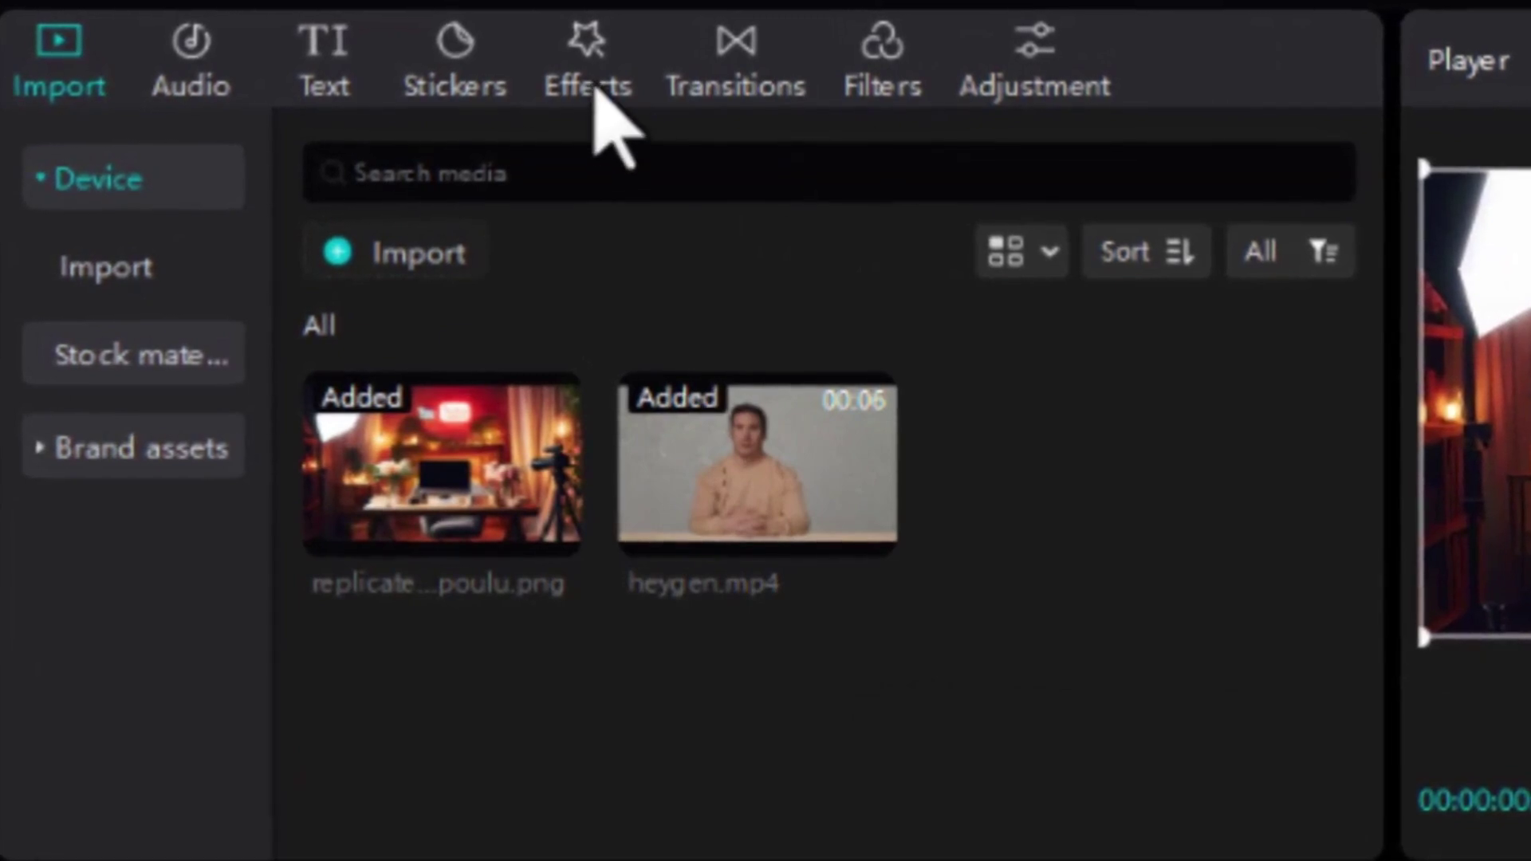
# - Add the Blur video effect and stretch it to the end of the clip
pyautogui.click(594, 89)
pyautogui.scroll(-3, 676, 545)
pyautogui.click(462, 605)
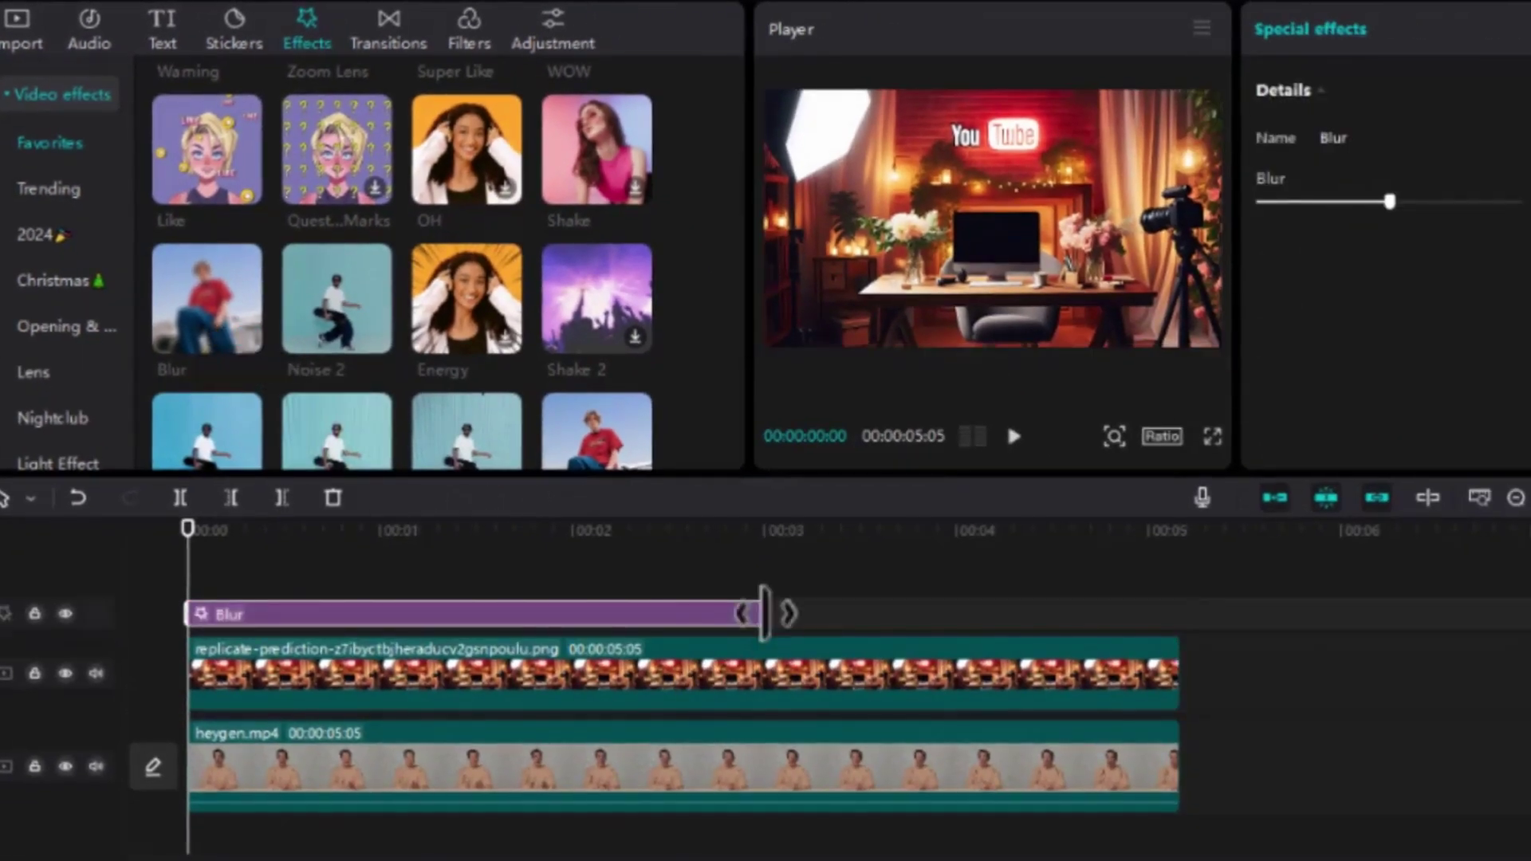
pyautogui.moveTo(768, 615); pyautogui.dragTo(1179, 622)
pyautogui.click(1179, 602)
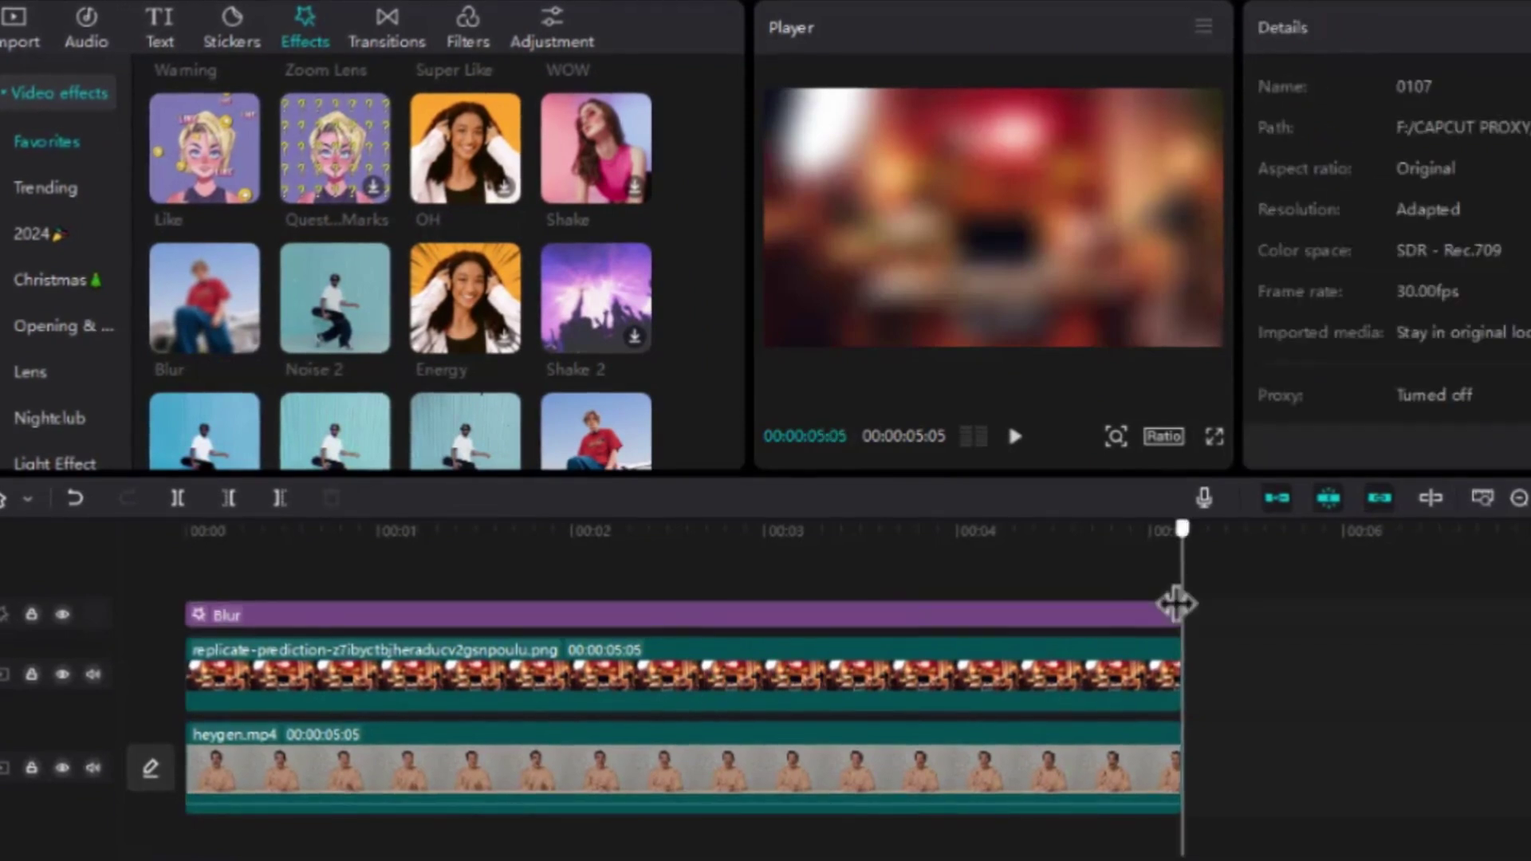
# - Lower the Blur strength to 11 and check the blurred background in full-screen preview
pyautogui.click(869, 655)
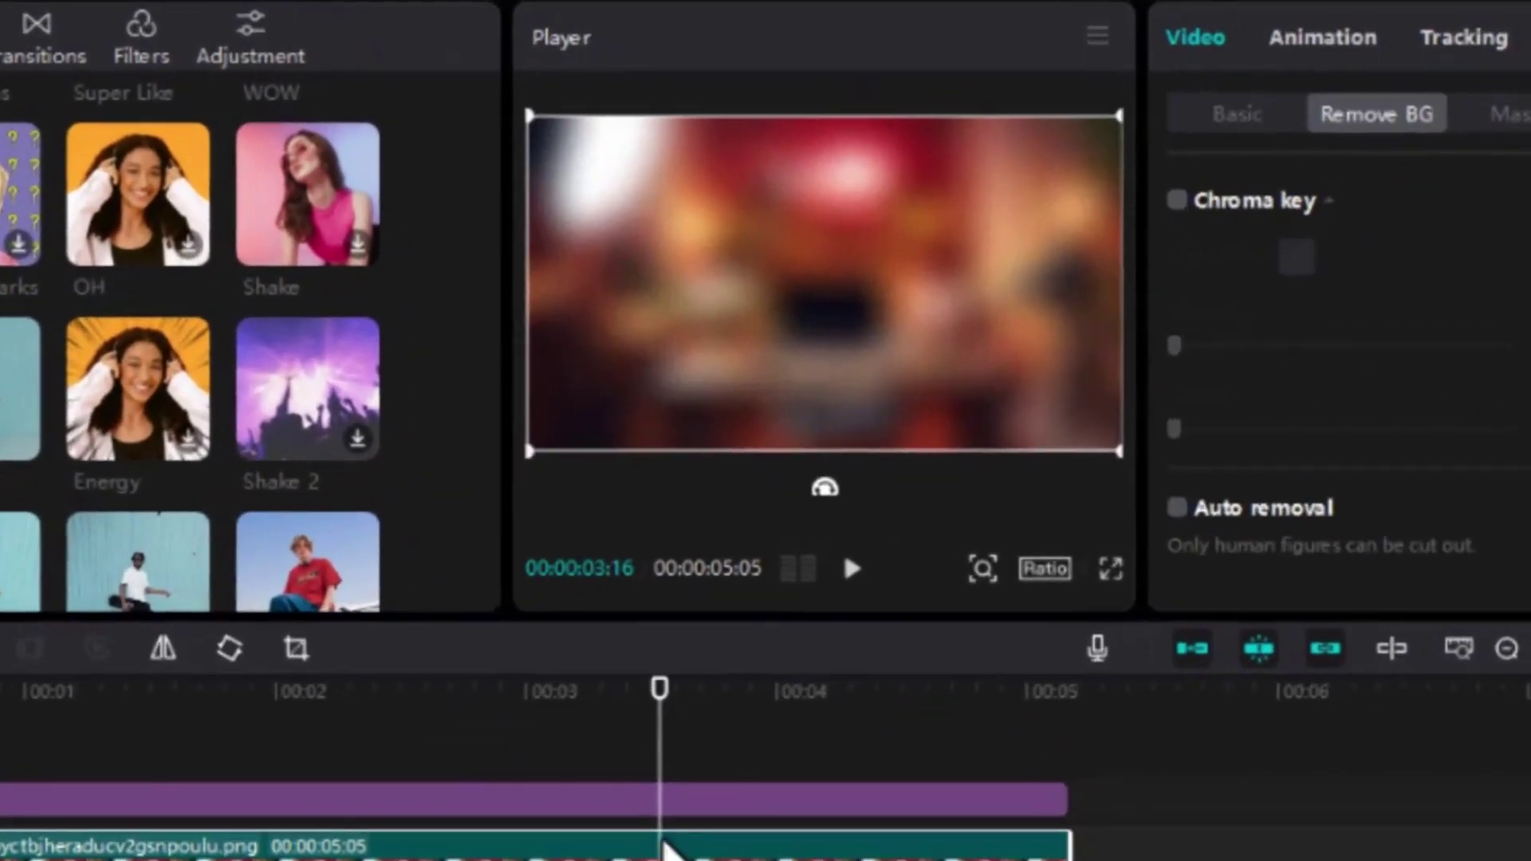
pyautogui.click(881, 807)
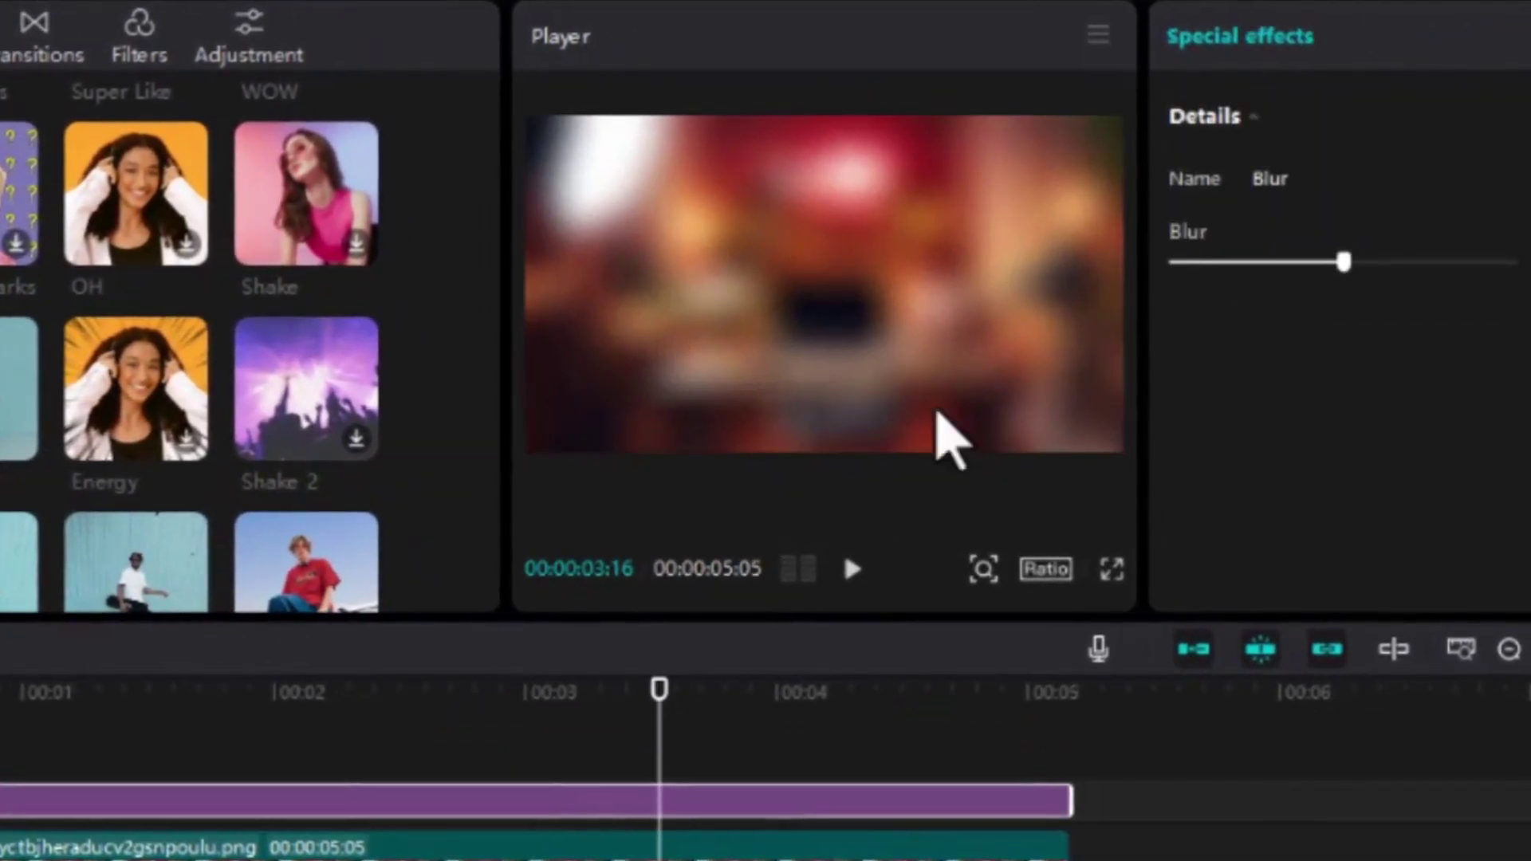
pyautogui.moveTo(1346, 262); pyautogui.dragTo(1208, 272)
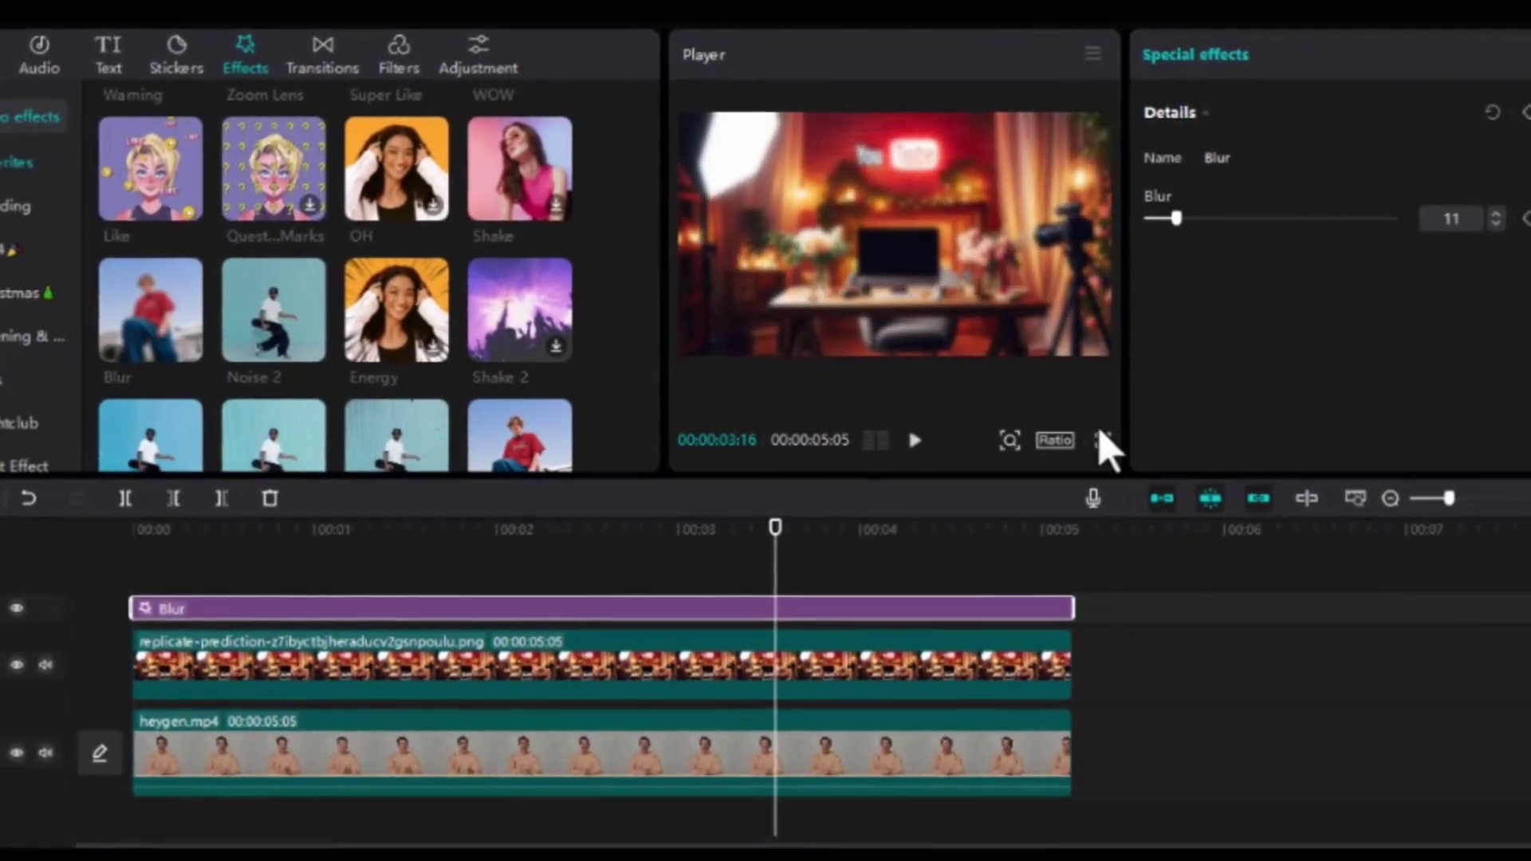
pyautogui.click(1103, 441)
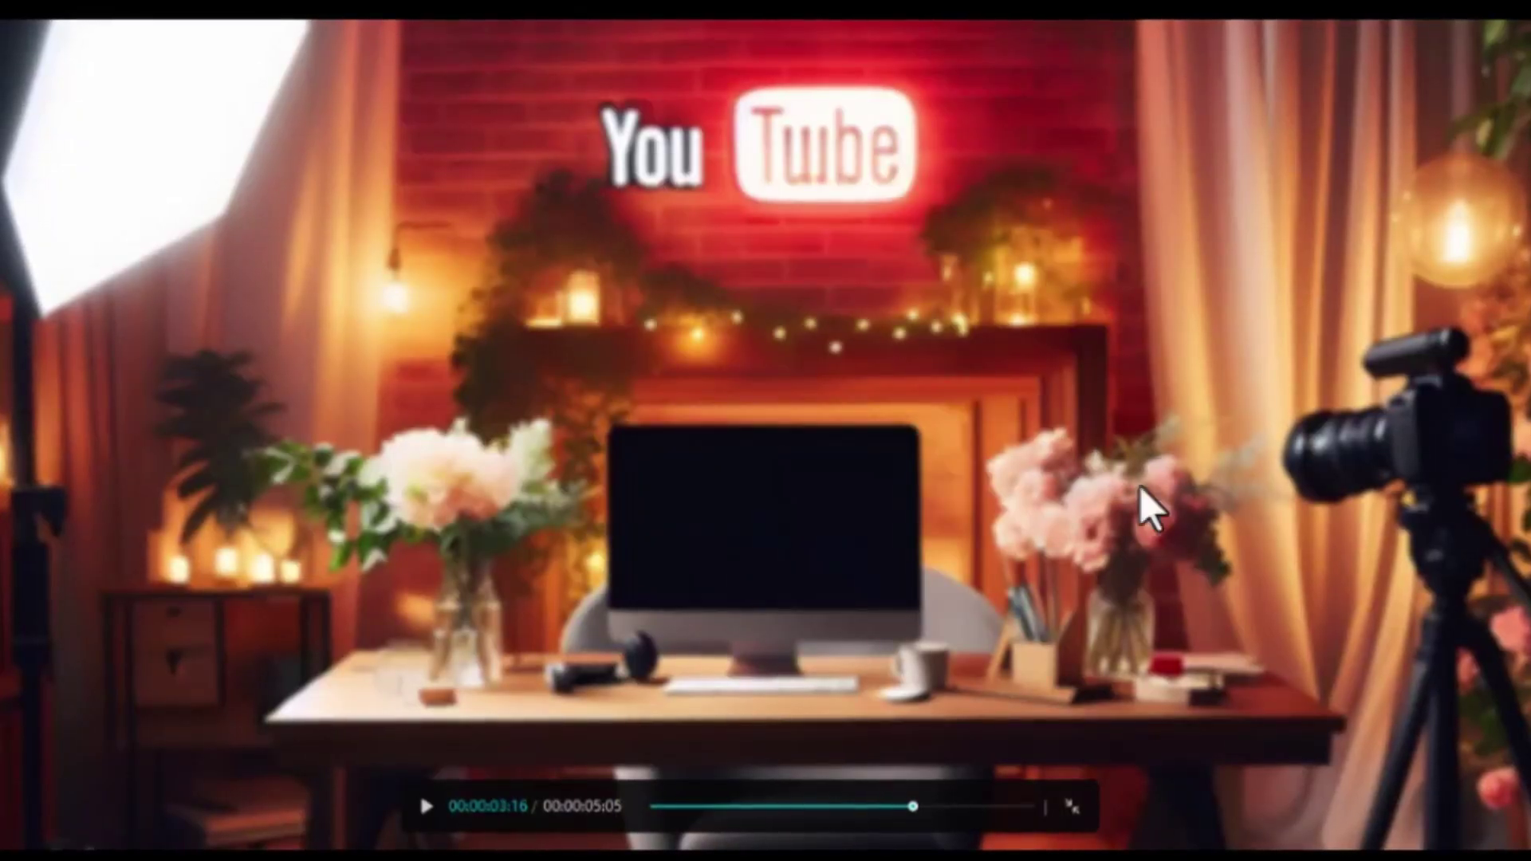
pyautogui.press('Escape')
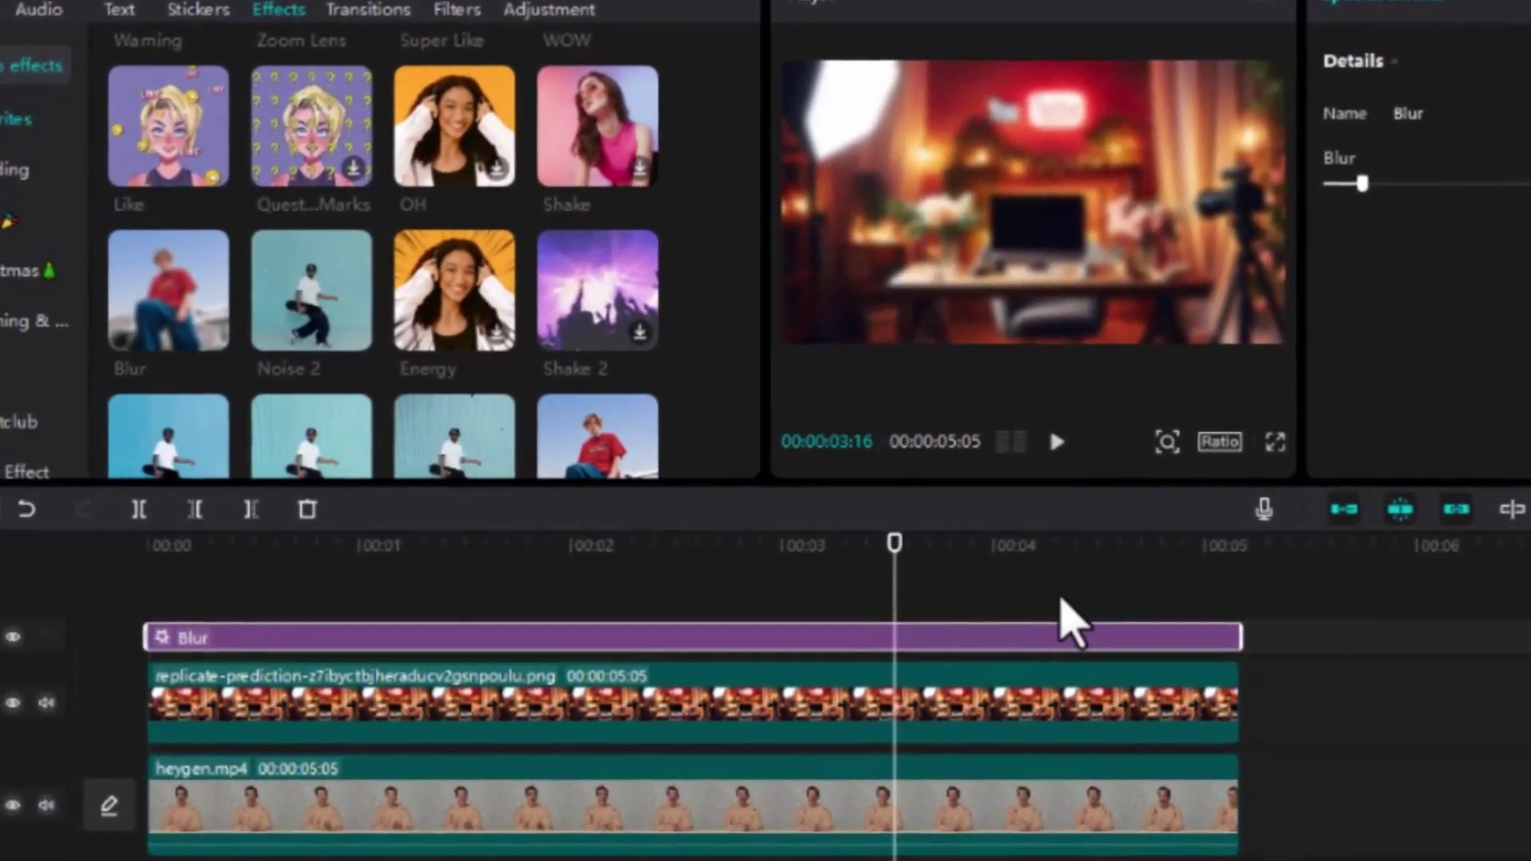
# - Make the Blur and image a compound clip, move heygen.mp4 above it, and play full screen
pyautogui.rightClick(1124, 716)
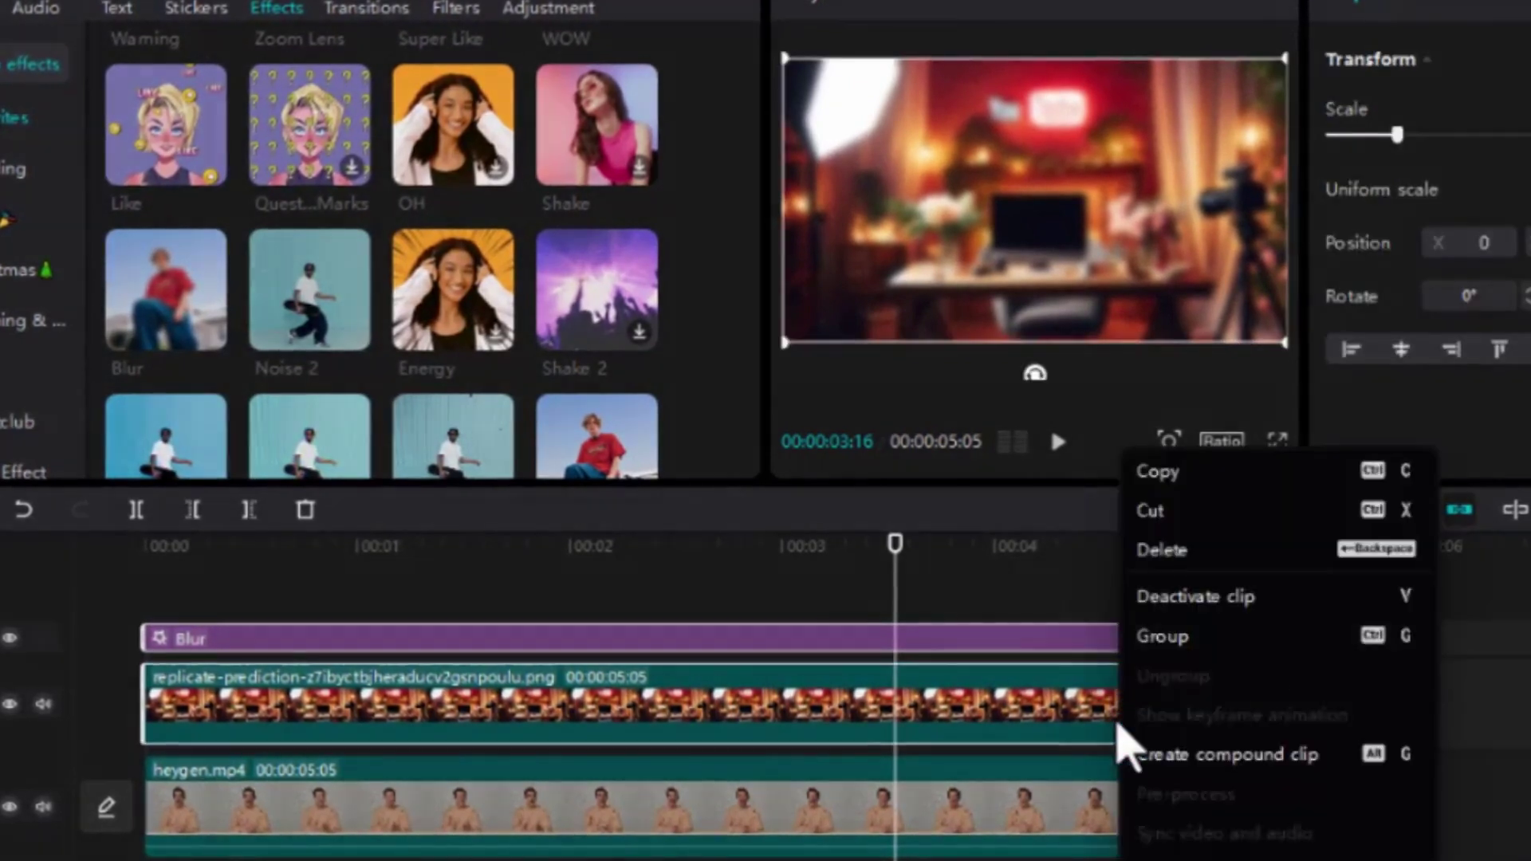
pyautogui.click(1212, 758)
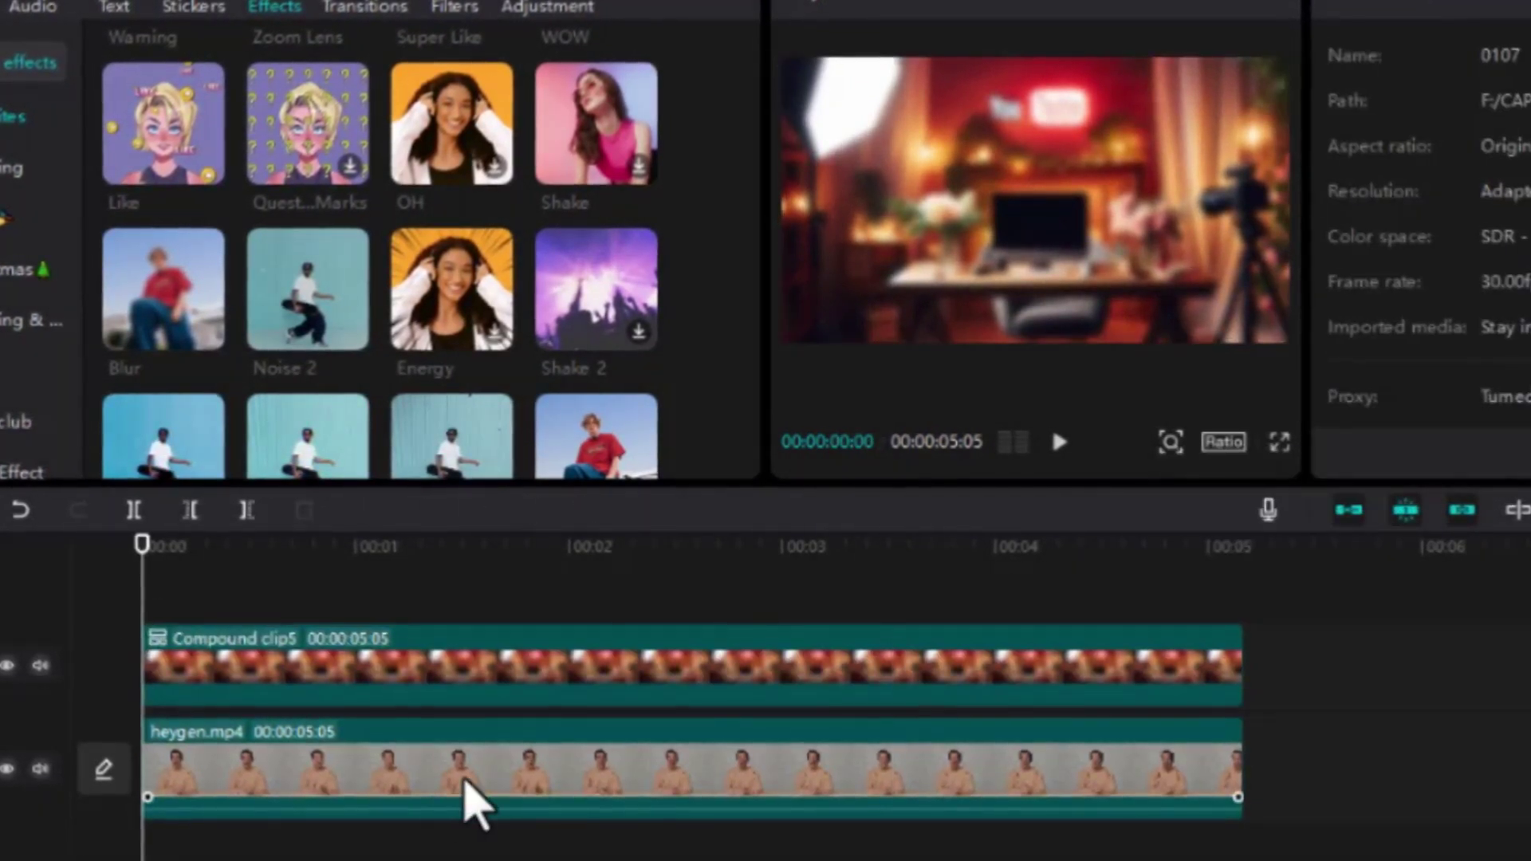
pyautogui.moveTo(464, 780); pyautogui.dragTo(458, 608)
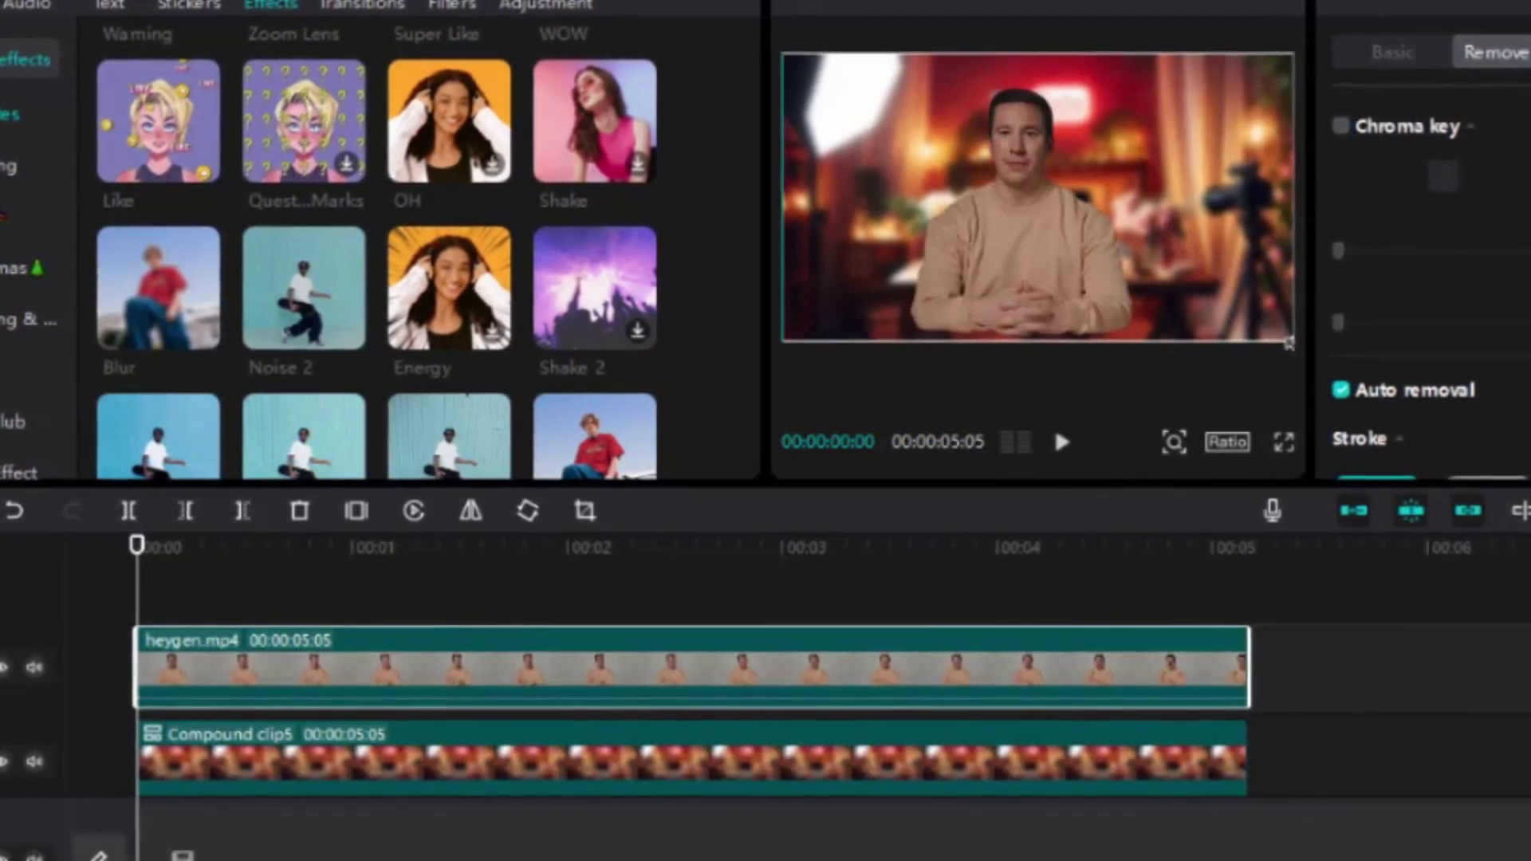
pyautogui.click(1004, 618)
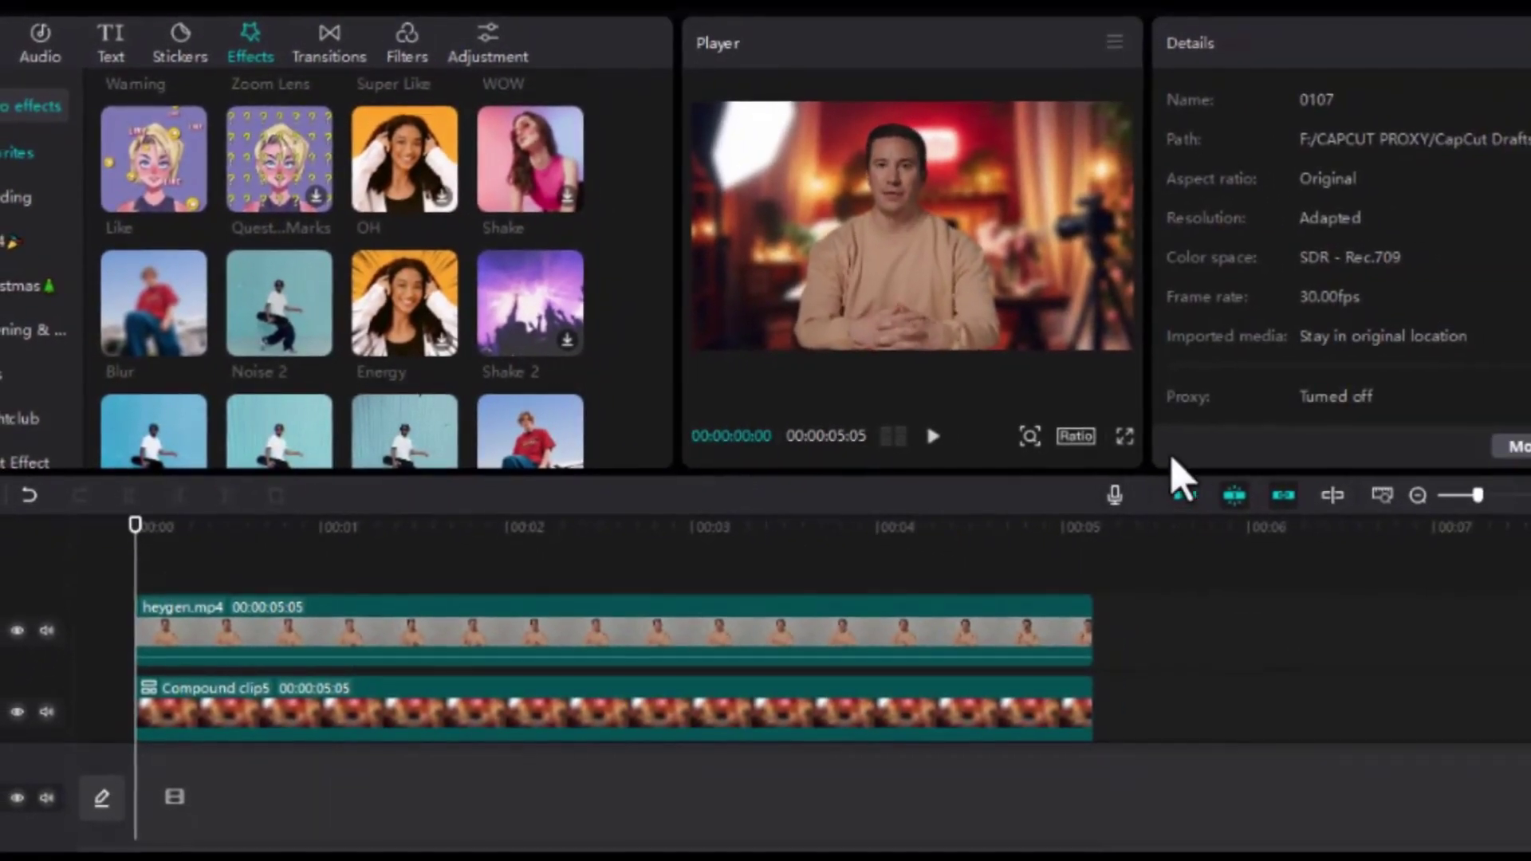
pyautogui.click(1125, 436)
pyautogui.press('space')
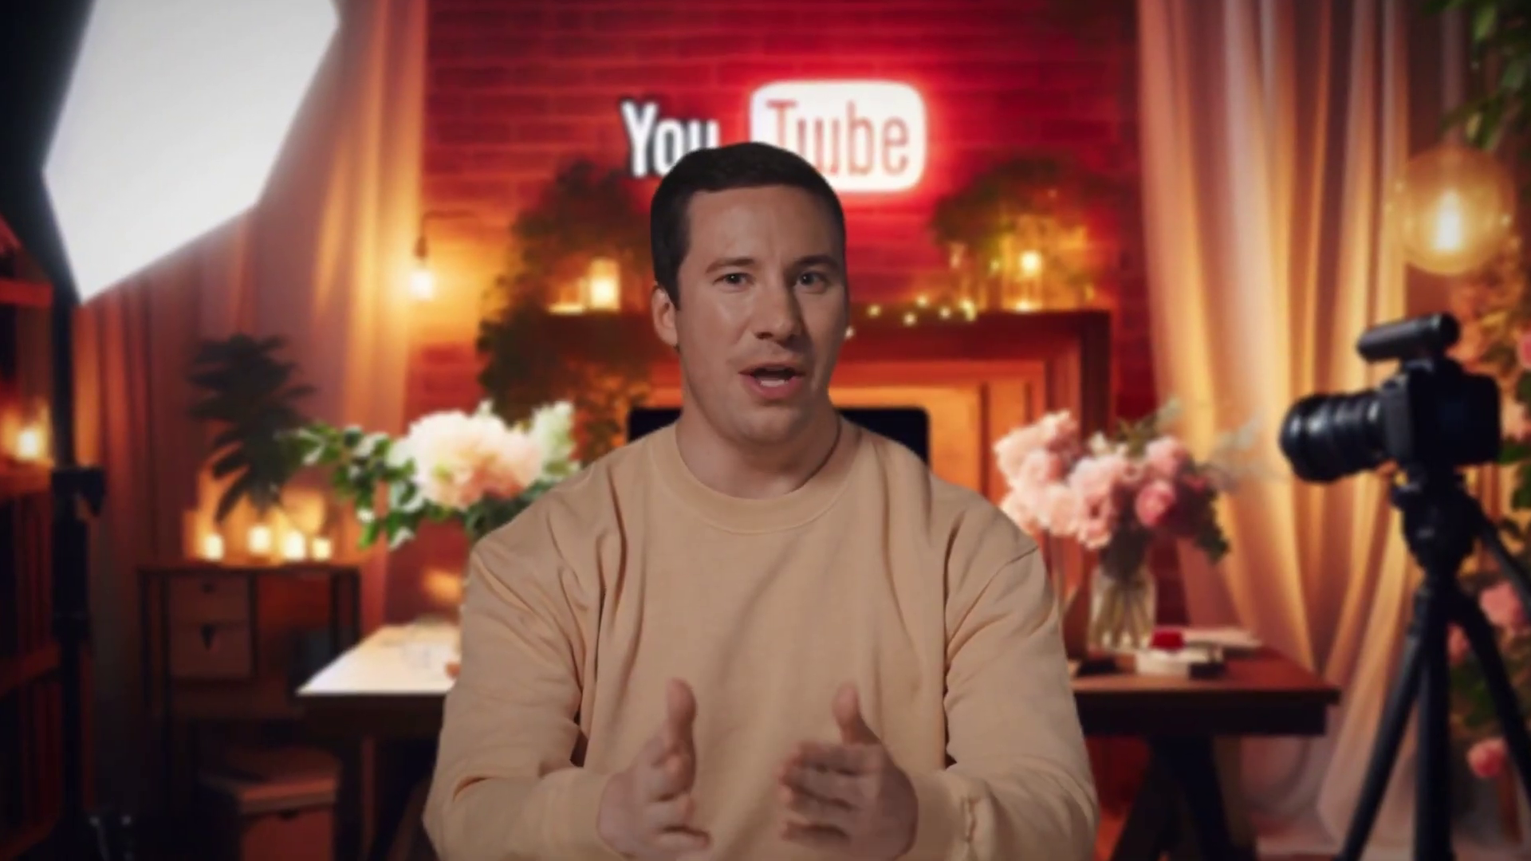